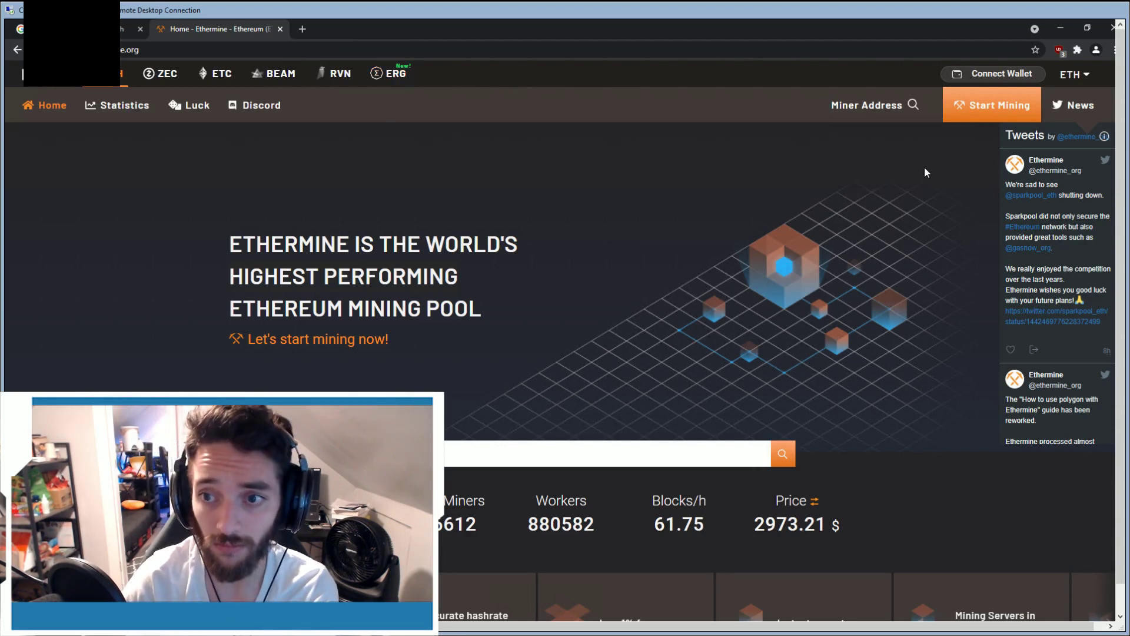
Step: Open Ethermine's Start Mining guide, go to the PhoenixMiner downloads index and try to download PhoenixMiner_5.6d_Windows.zip
click(1004, 119)
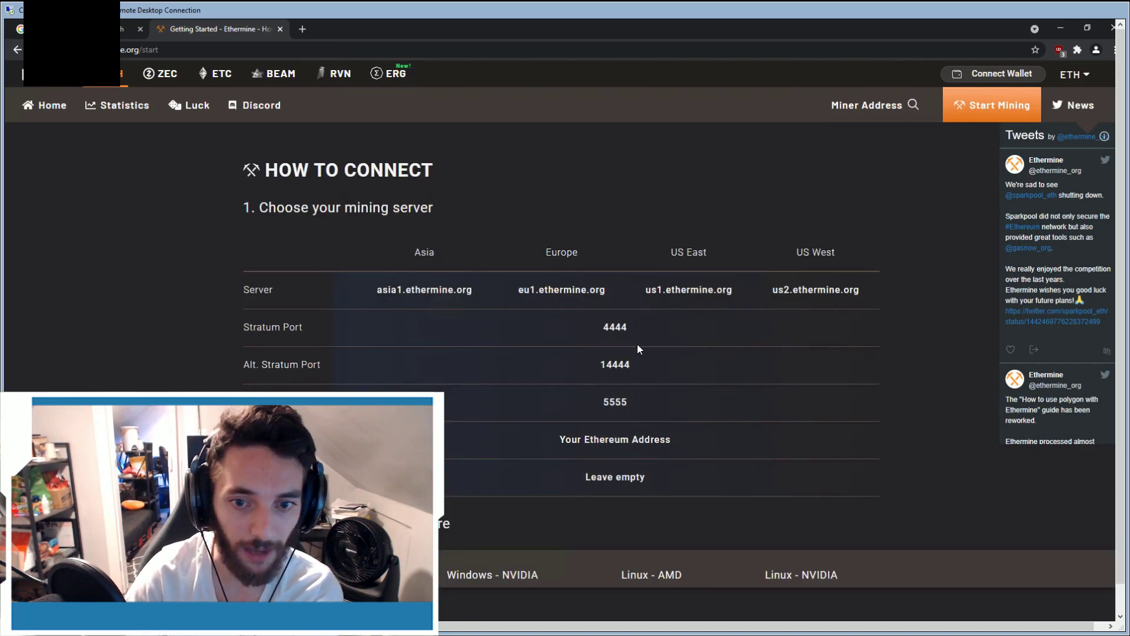
scroll(685, 330, down, 4)
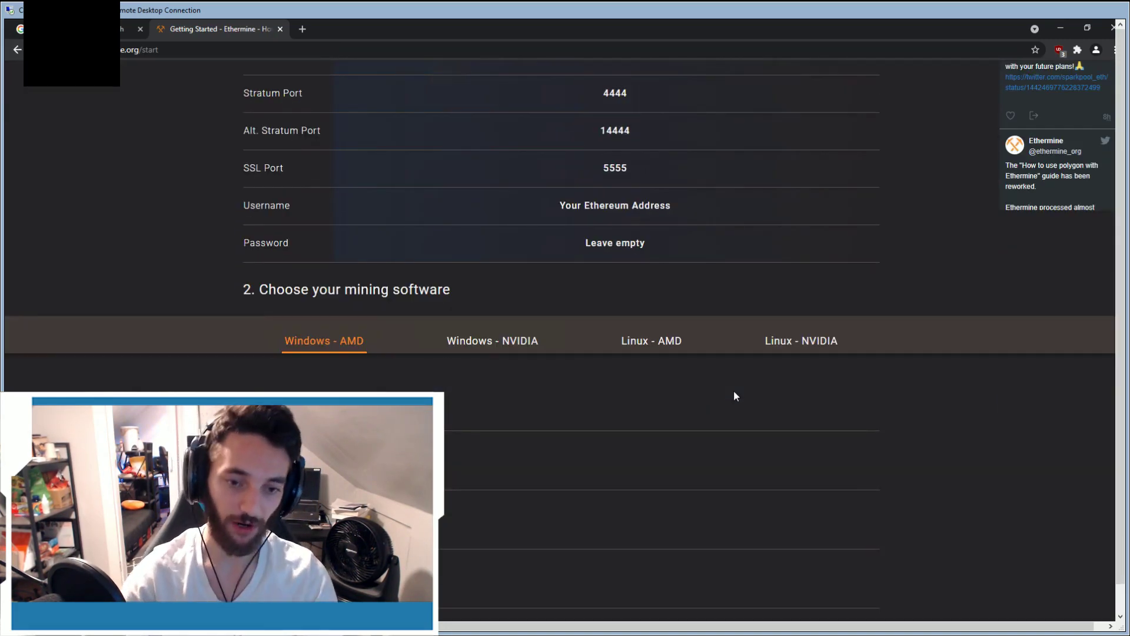
scroll(745, 460, down, 3)
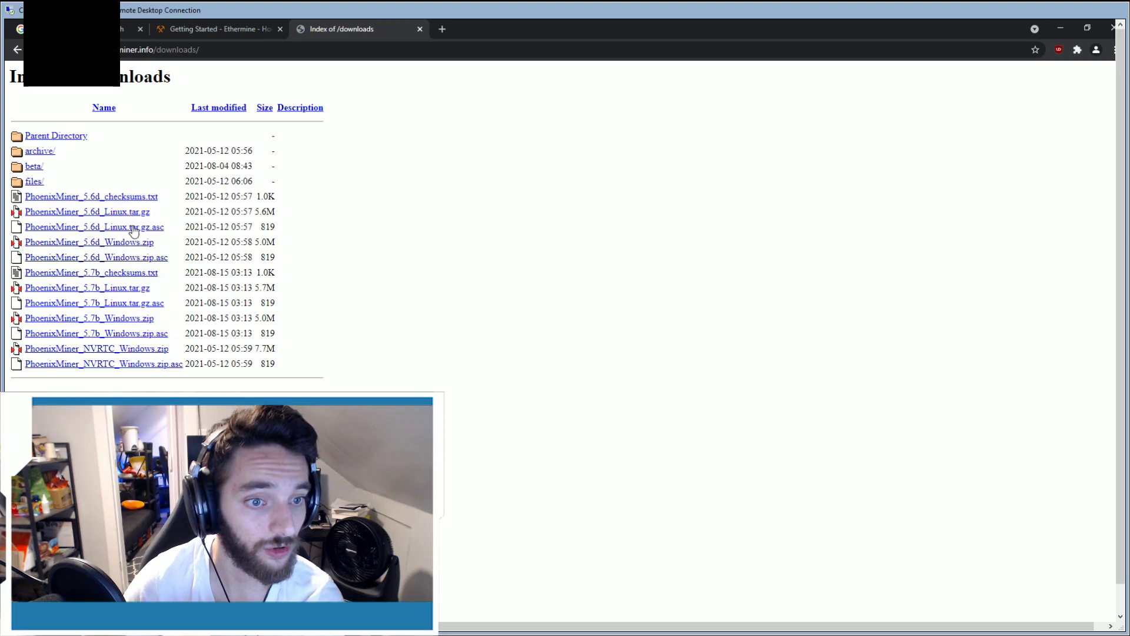
click(136, 243)
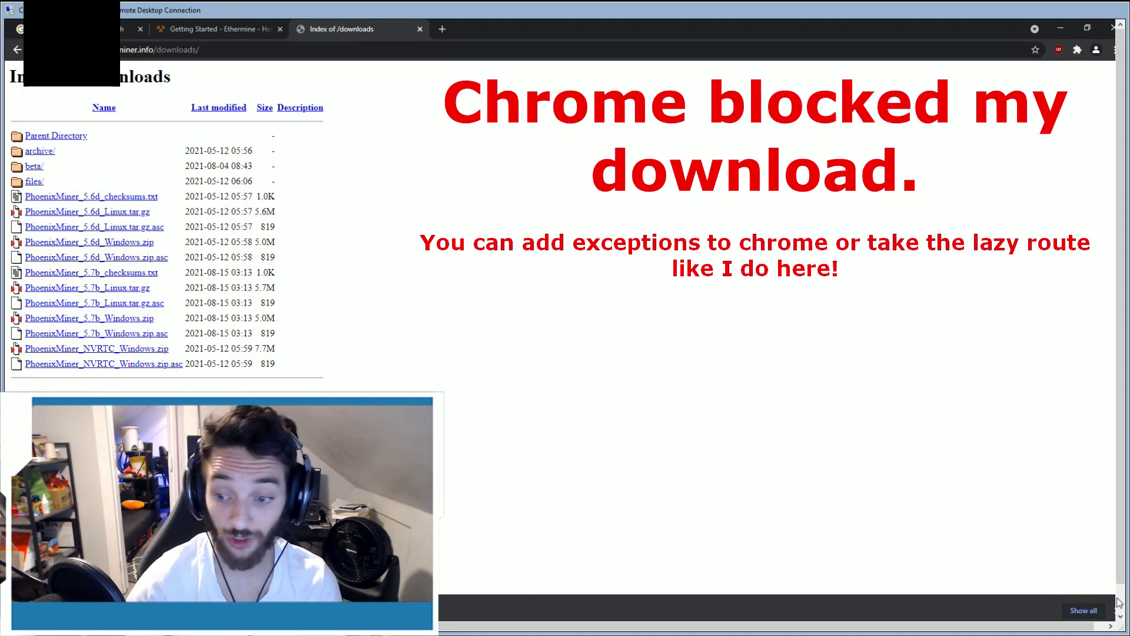
Step: Shrink the browser window to reveal the desktop, and launch Internet Explorer
double_click(925, 30)
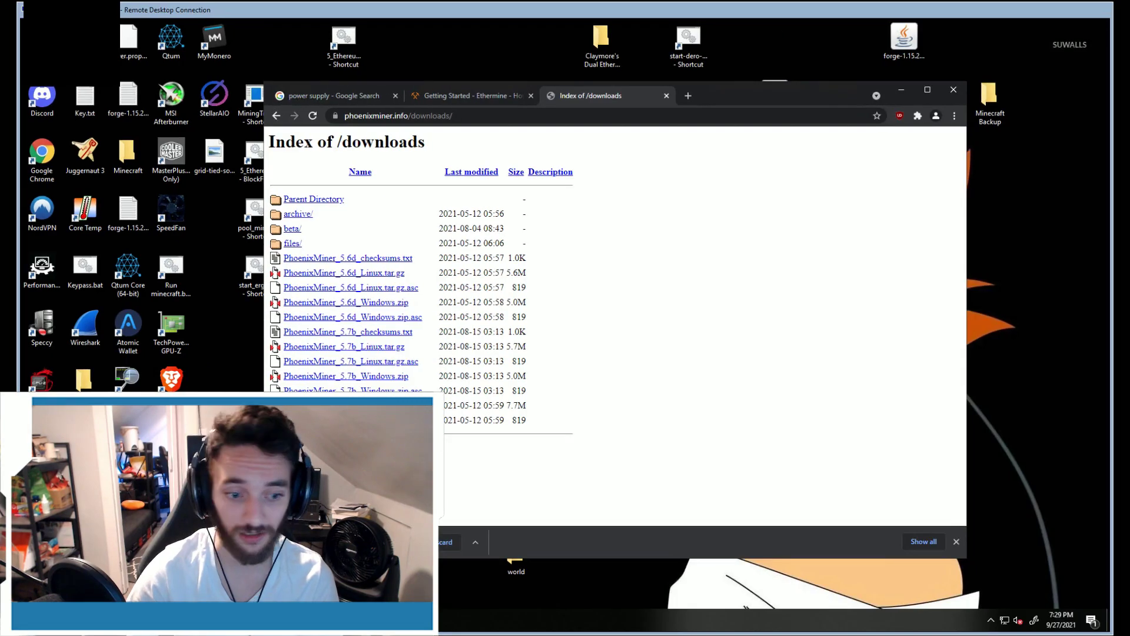
key(super)
text(internet)
key(Down)
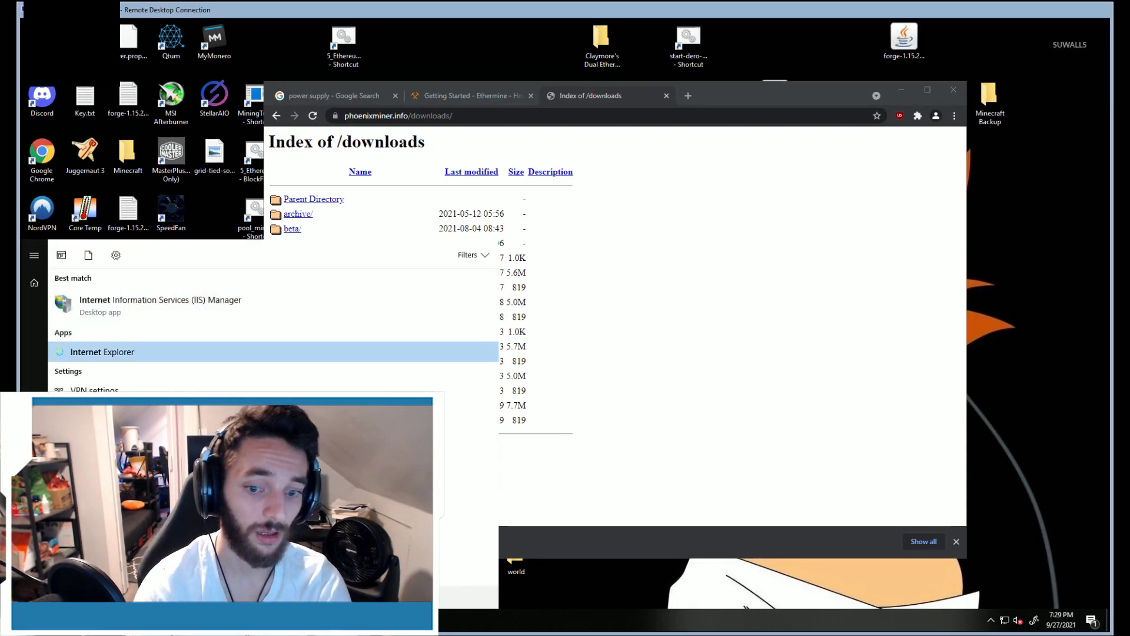
key(Return)
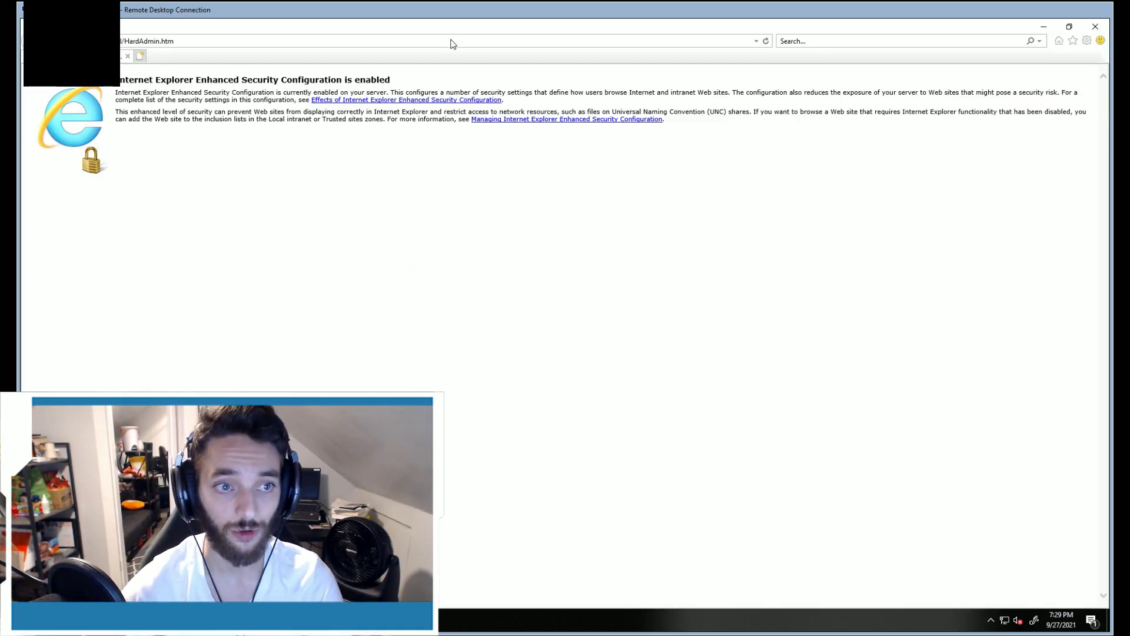
double_click(248, 31)
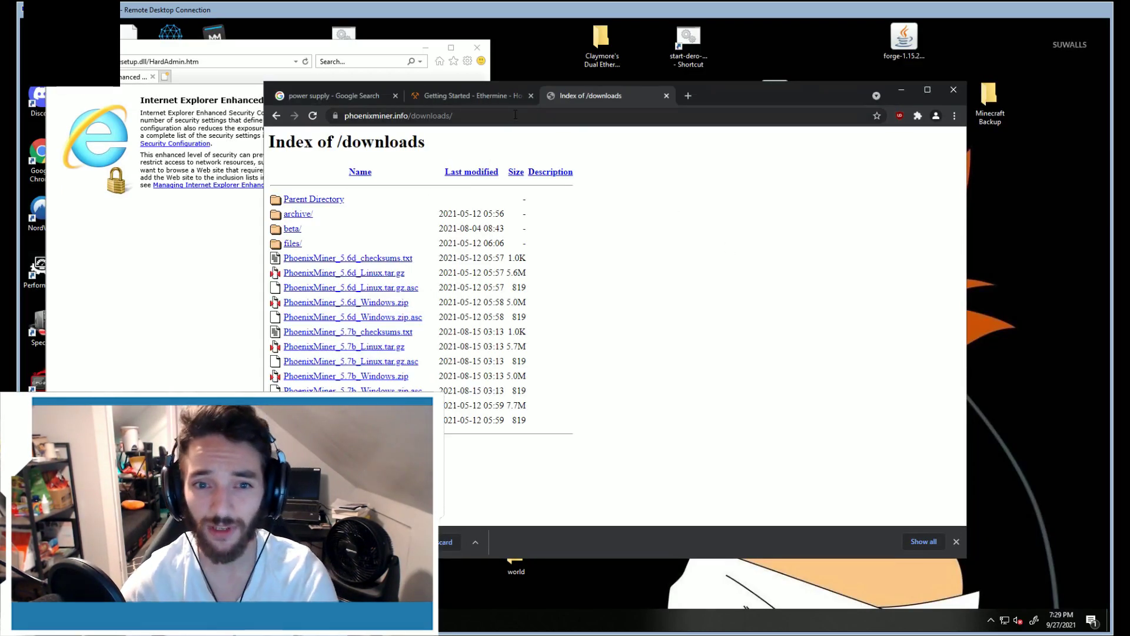
click(221, 59)
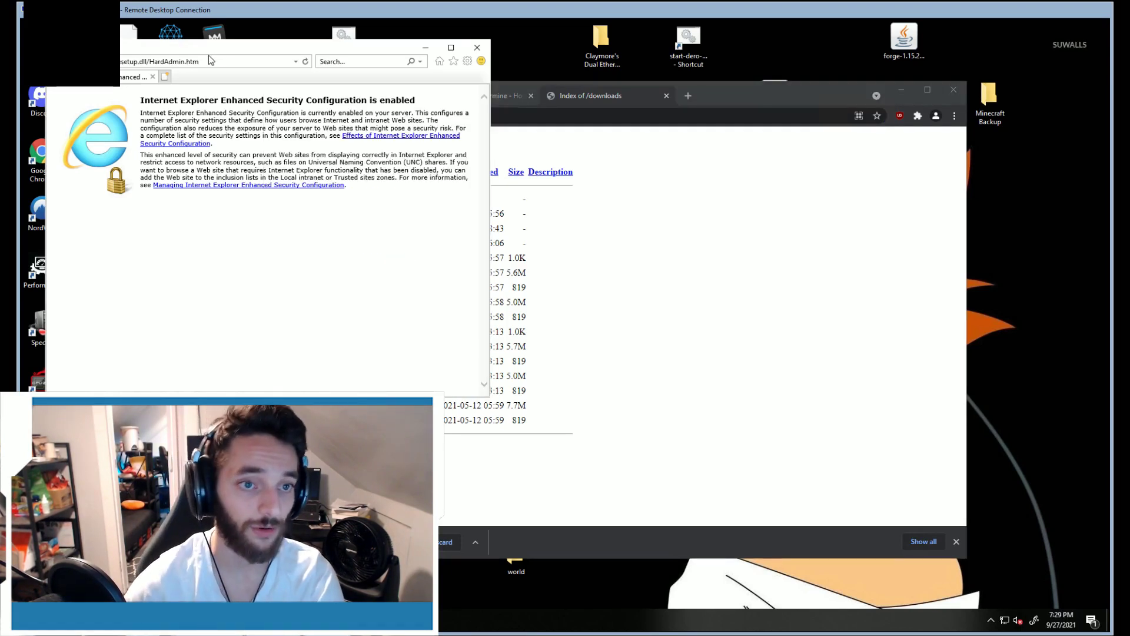
click(211, 62)
text(https://phoenixminer.info/downloads/)
key(Return)
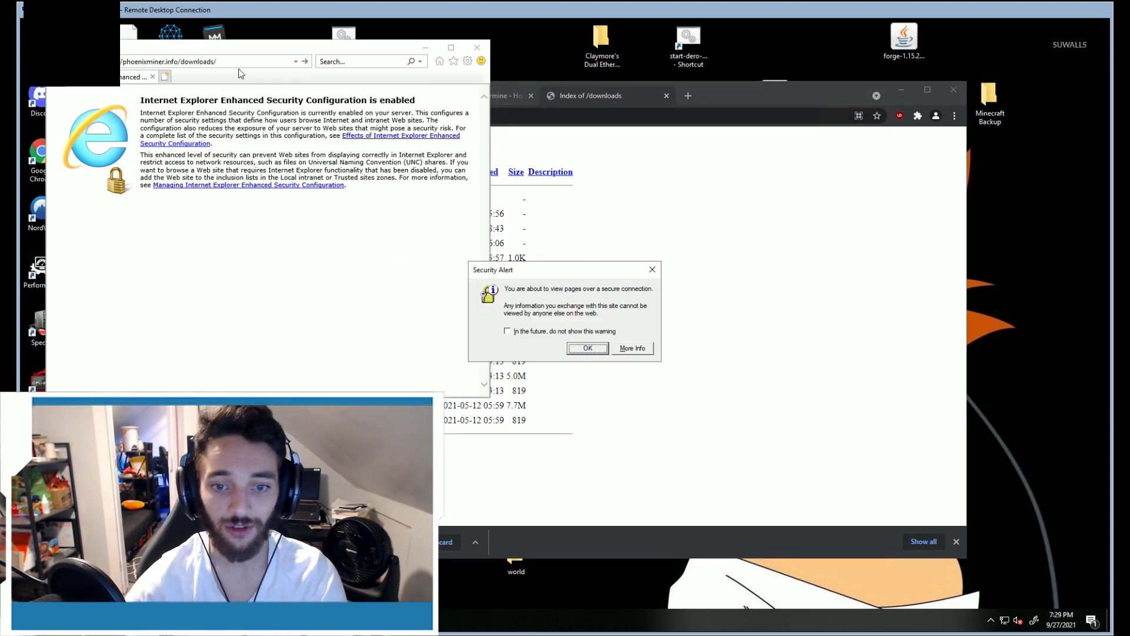
click(582, 352)
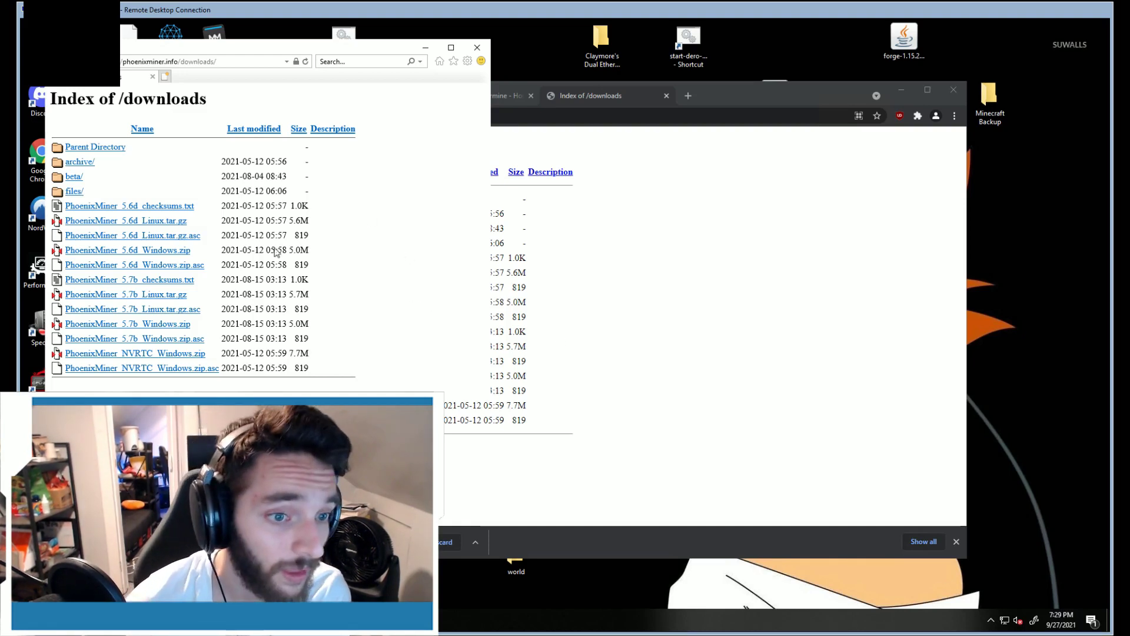
click(176, 252)
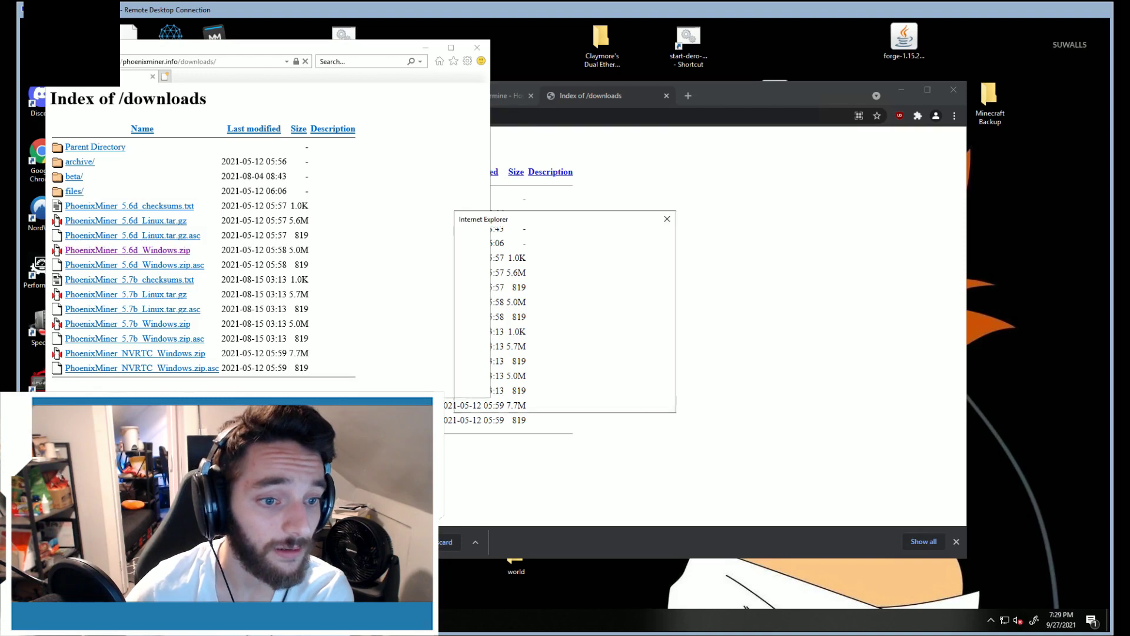
click(649, 329)
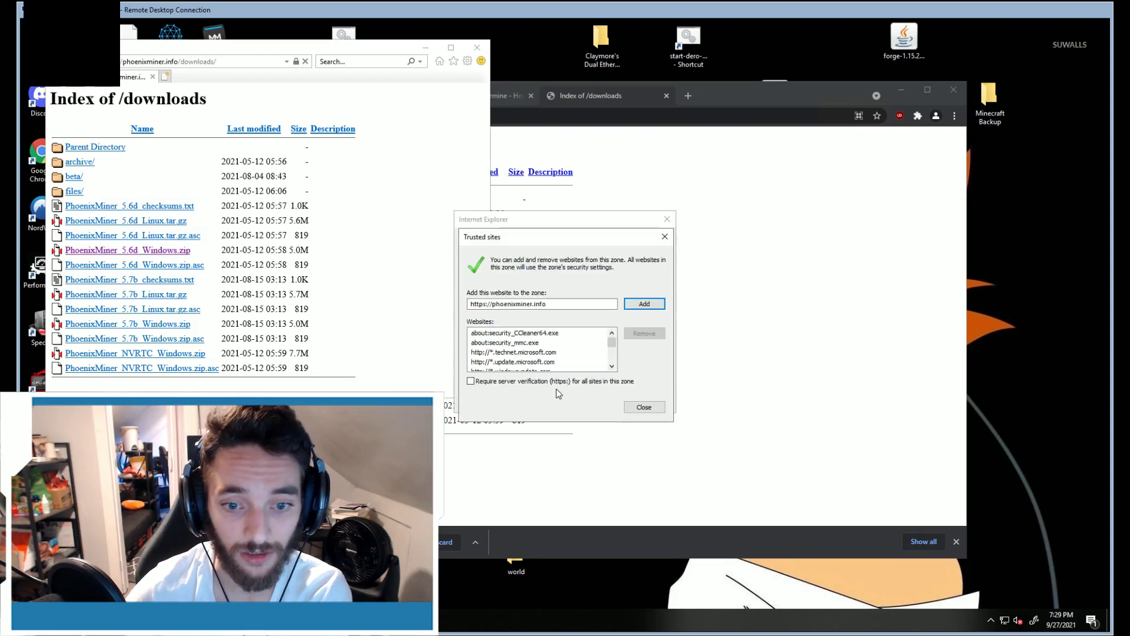
click(471, 380)
click(644, 304)
click(644, 406)
click(645, 408)
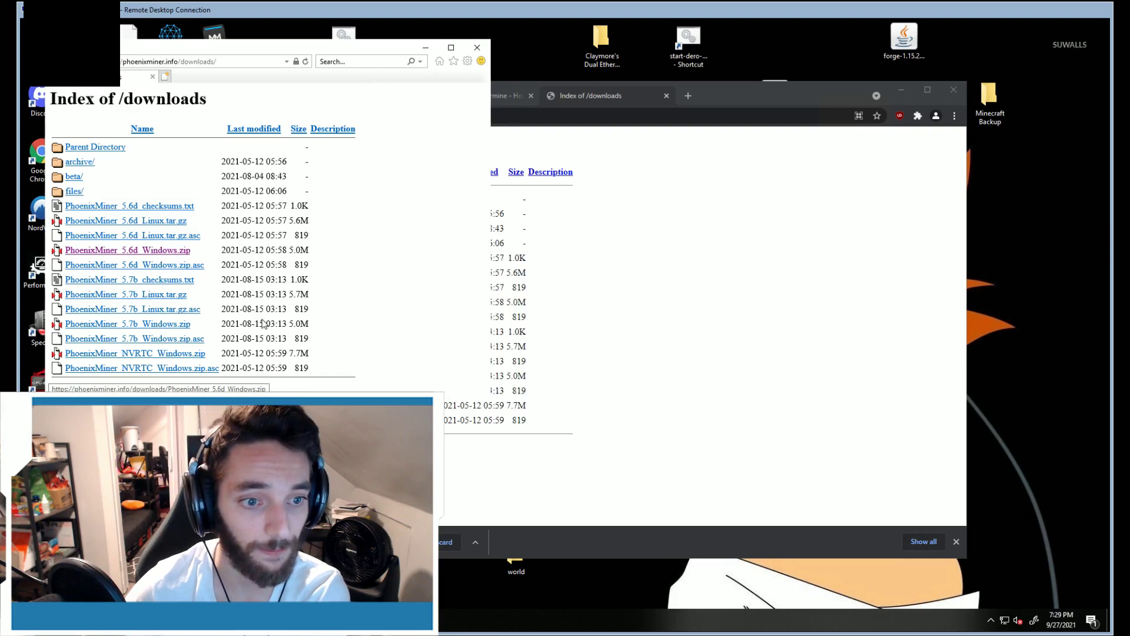
Step: Save PhoenixMiner_5.6d_Windows.zip to the Documents folder and open that folder
click(517, 353)
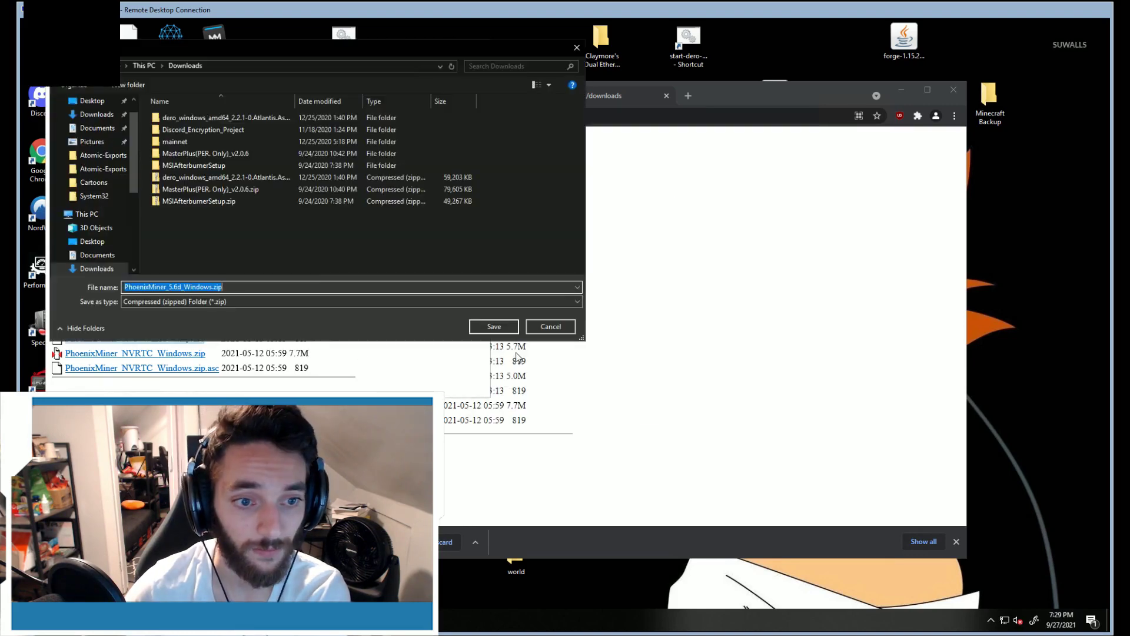
click(377, 266)
click(497, 327)
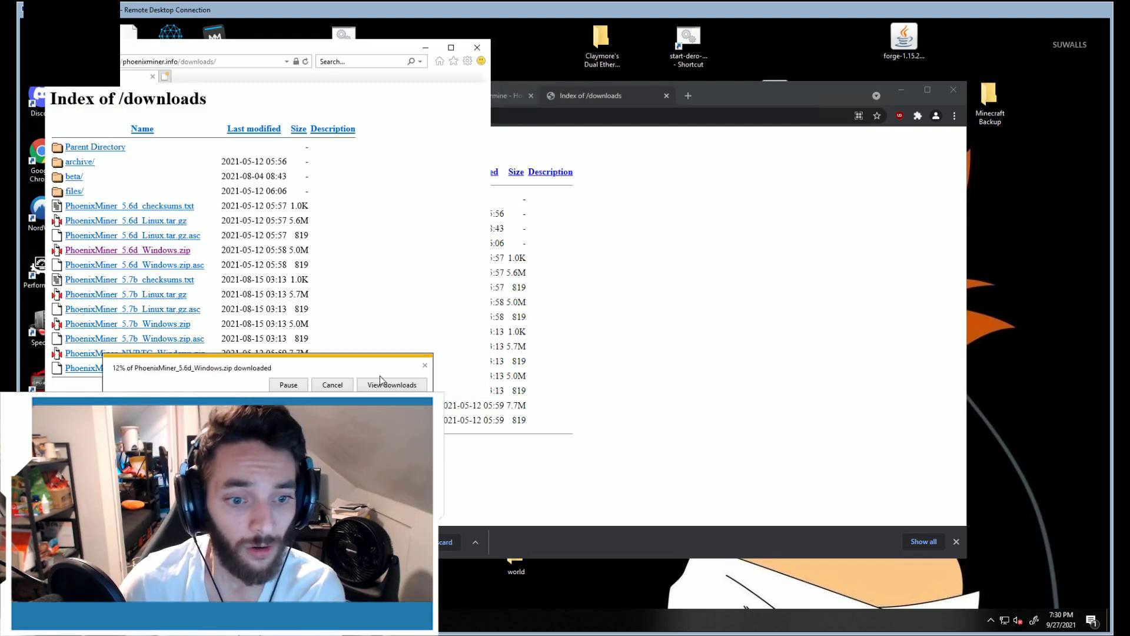
click(325, 385)
Step: Extract PhoenixMiner_5.6d_Windows.zip with 7-Zip into its own folder in Documents and open the extracted folder
right_click(474, 446)
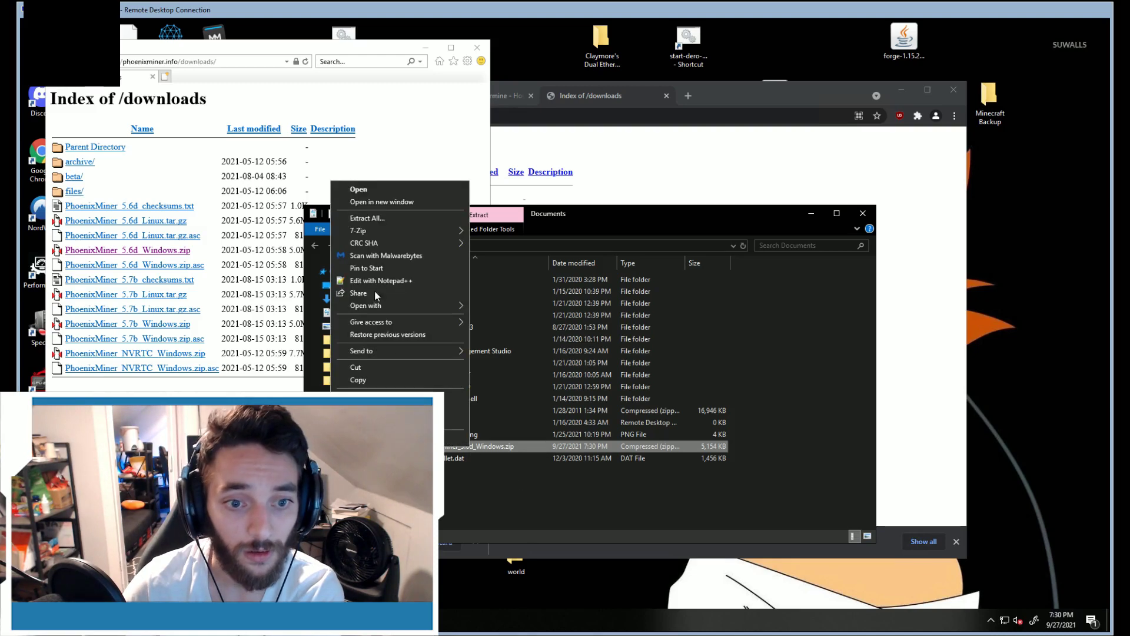
mouse_move(398, 231)
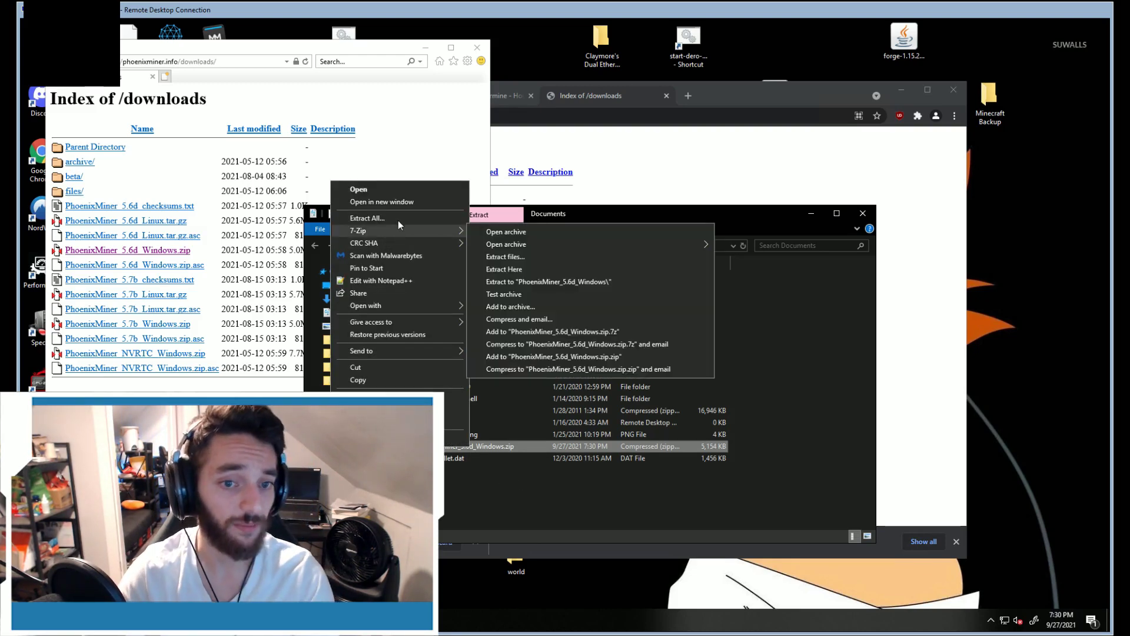
click(550, 255)
click(549, 390)
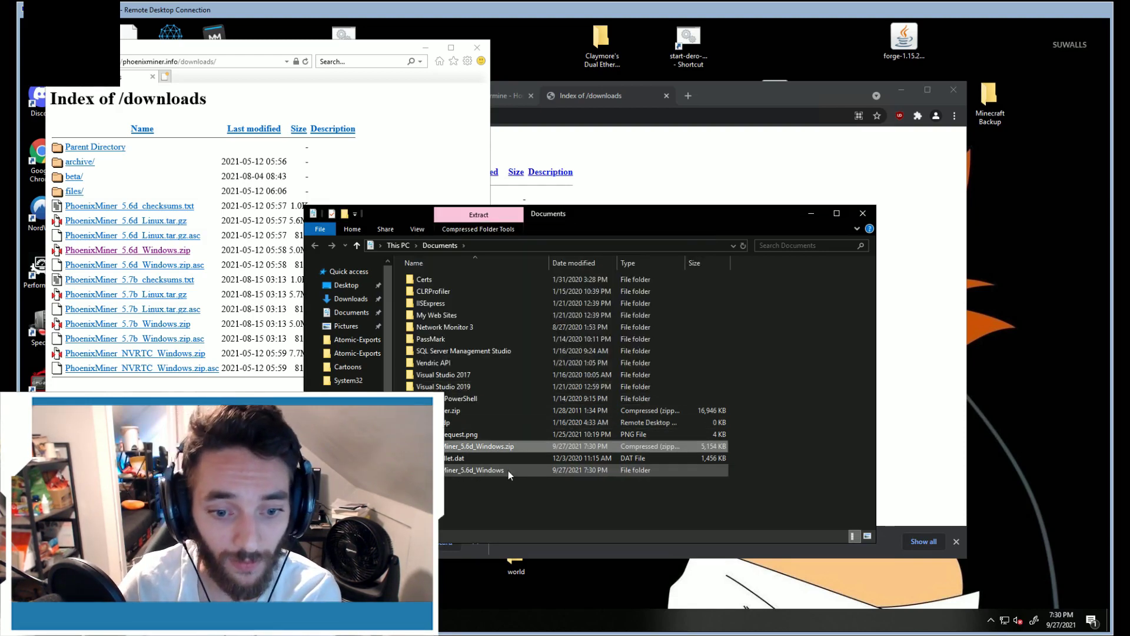
double_click(507, 470)
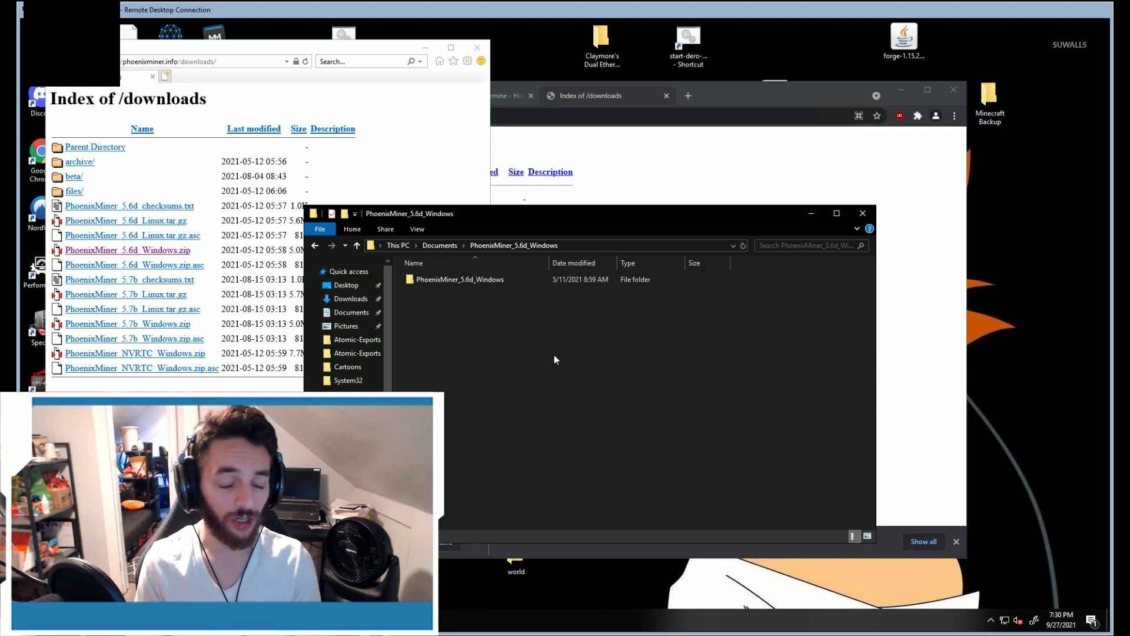
Step: Open the Crypto folder on Local Disk (C:) in a second File Explorer window and place it beside the extracted folder
key(super+e)
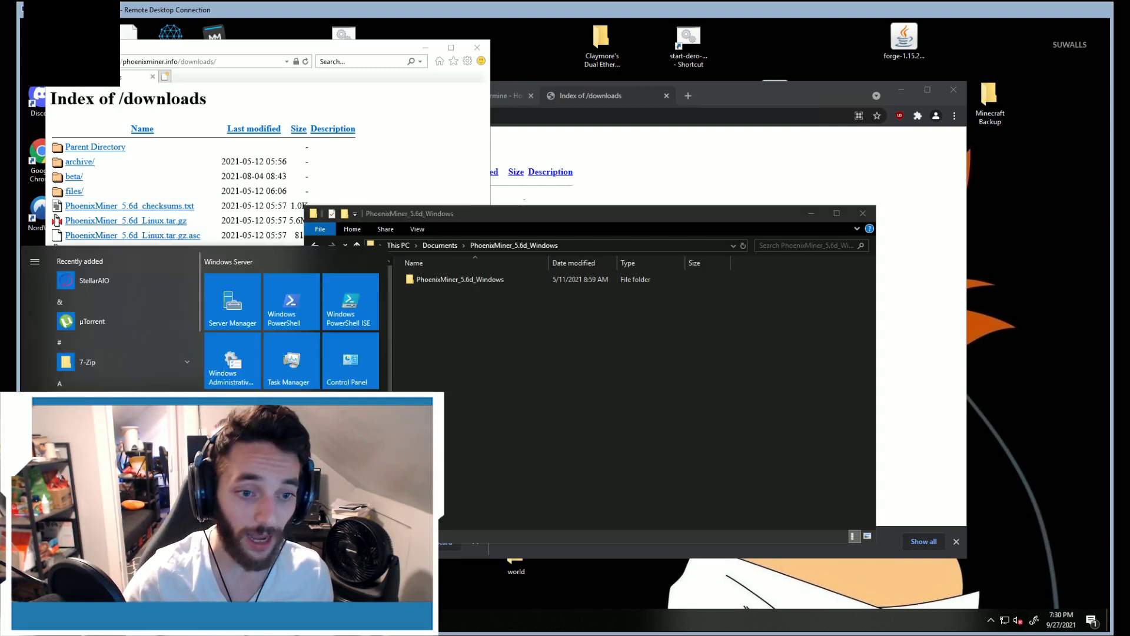
double_click(503, 402)
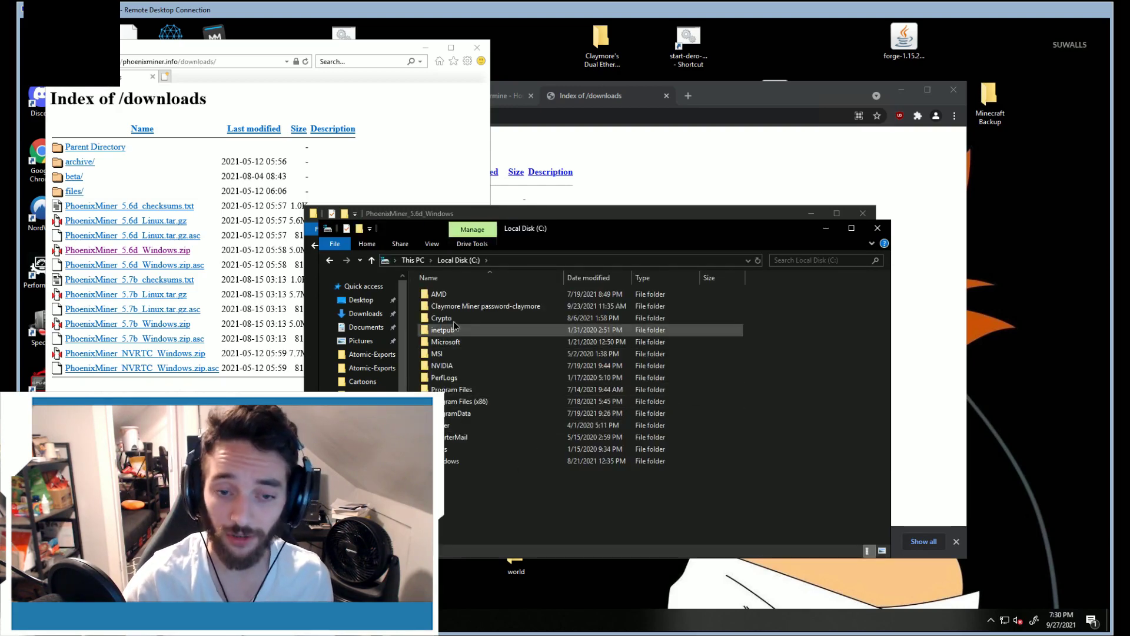
double_click(441, 318)
drag(614, 246, 808, 272)
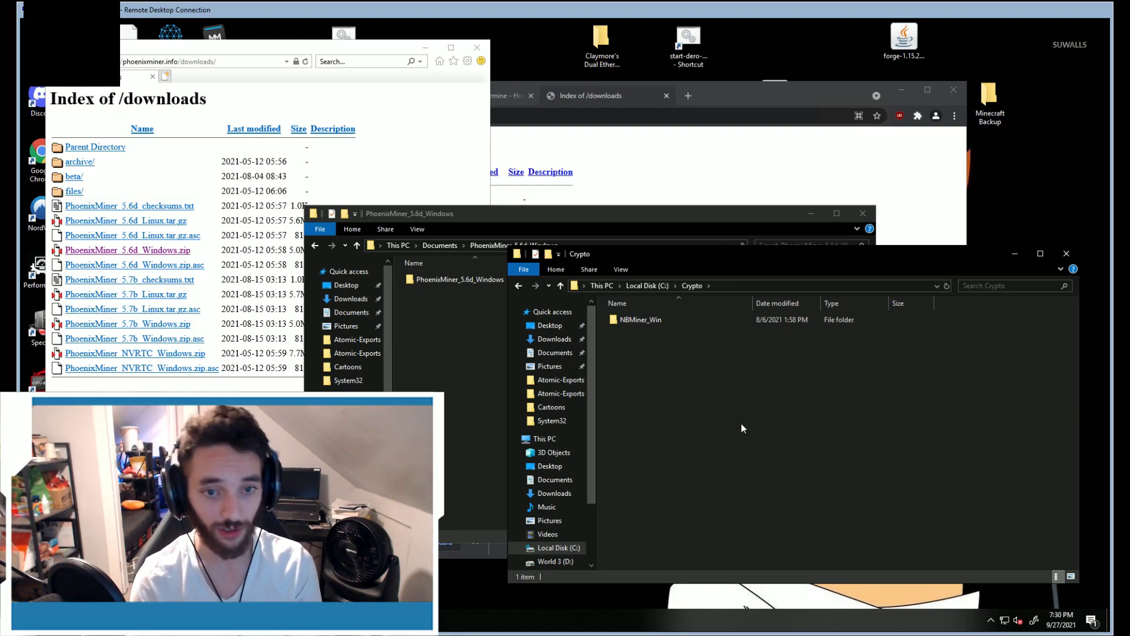
Step: Move the inner PhoenixMiner_5.6d_Windows folder from Documents into C:\Crypto
click(454, 279)
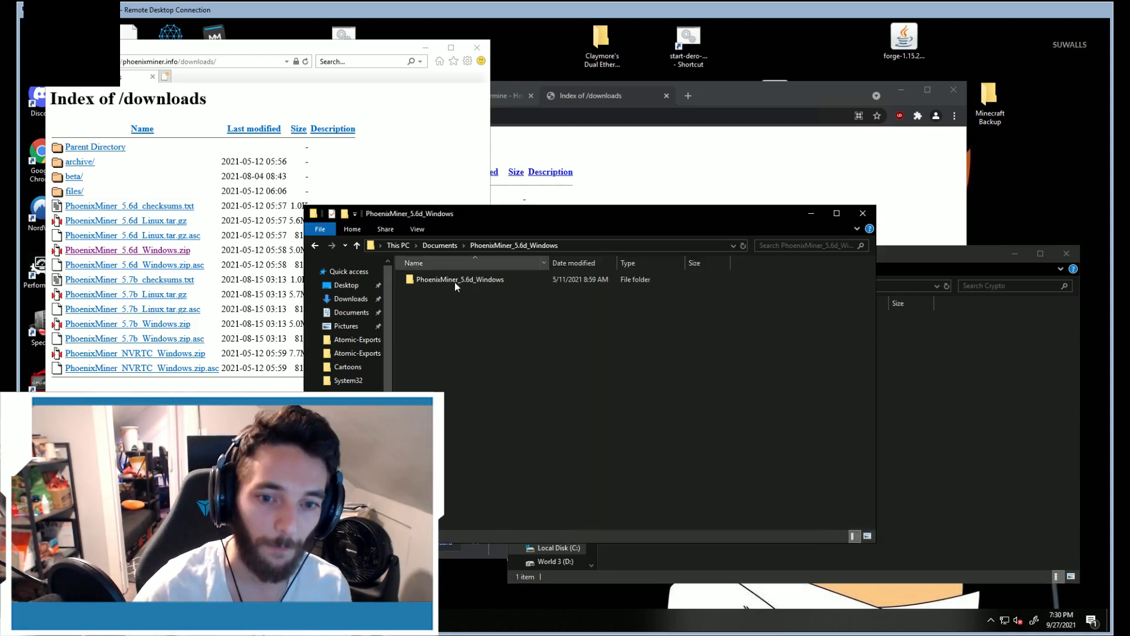
drag(454, 279, 896, 427)
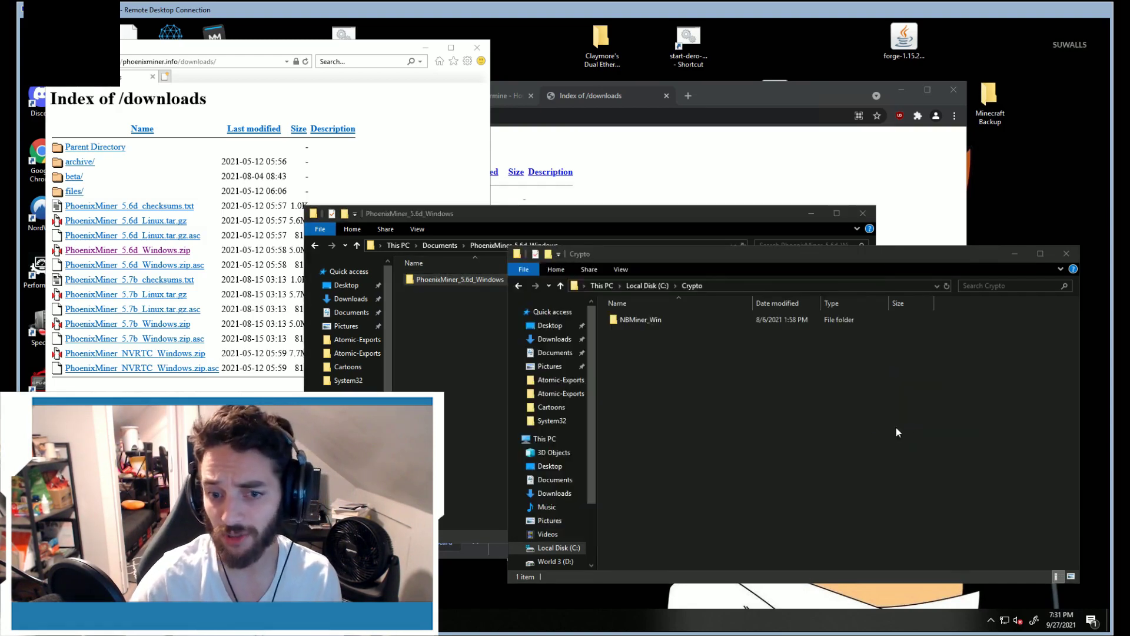
click(716, 469)
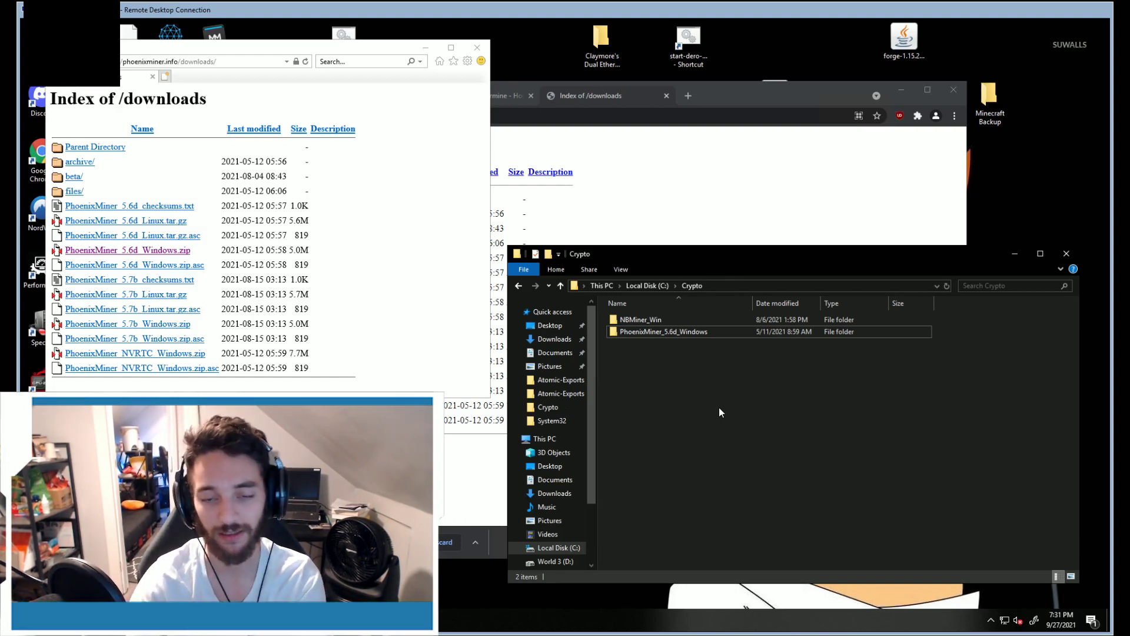
Step: Open start_miner.bat from the PhoenixMiner_5.6d_Windows folder in C:\Crypto for editing in Notepad
double_click(673, 331)
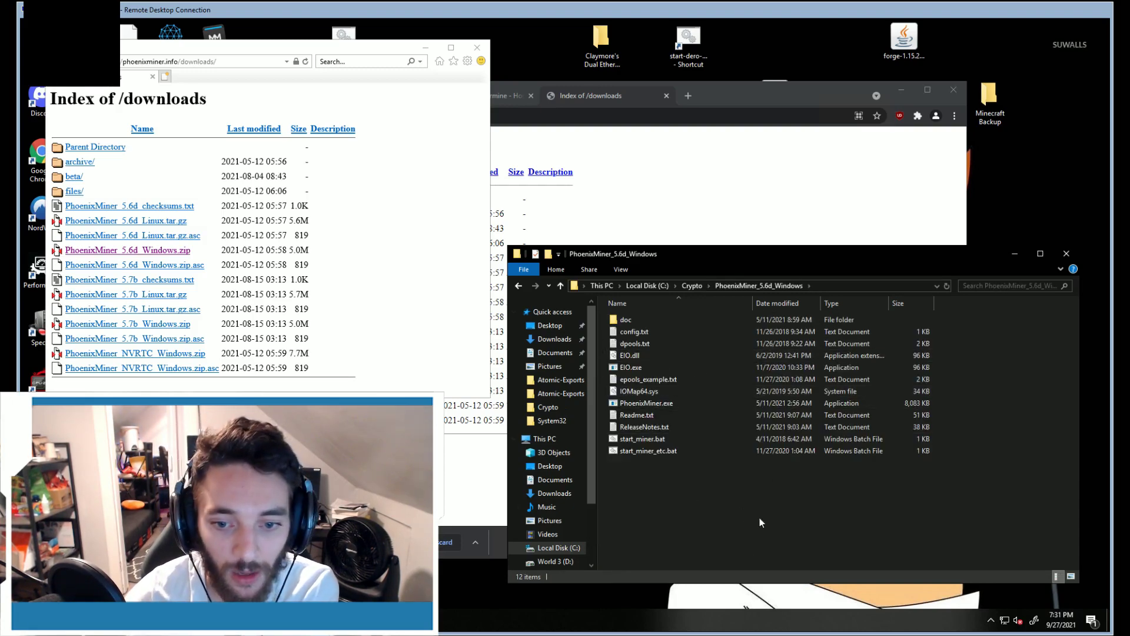
drag(644, 249, 606, 195)
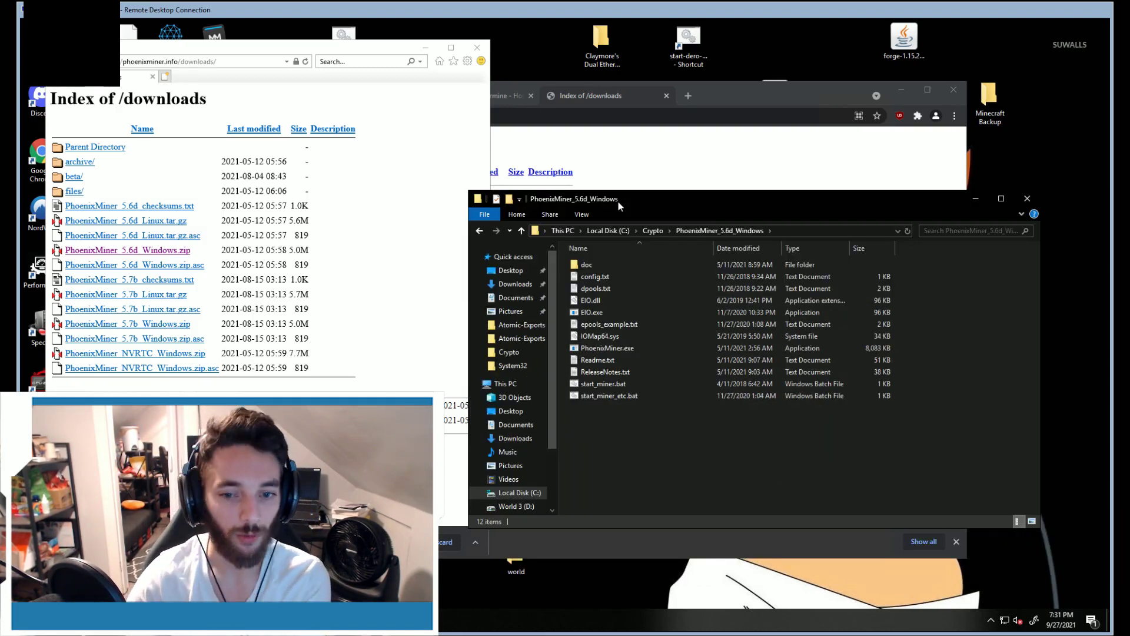
click(594, 386)
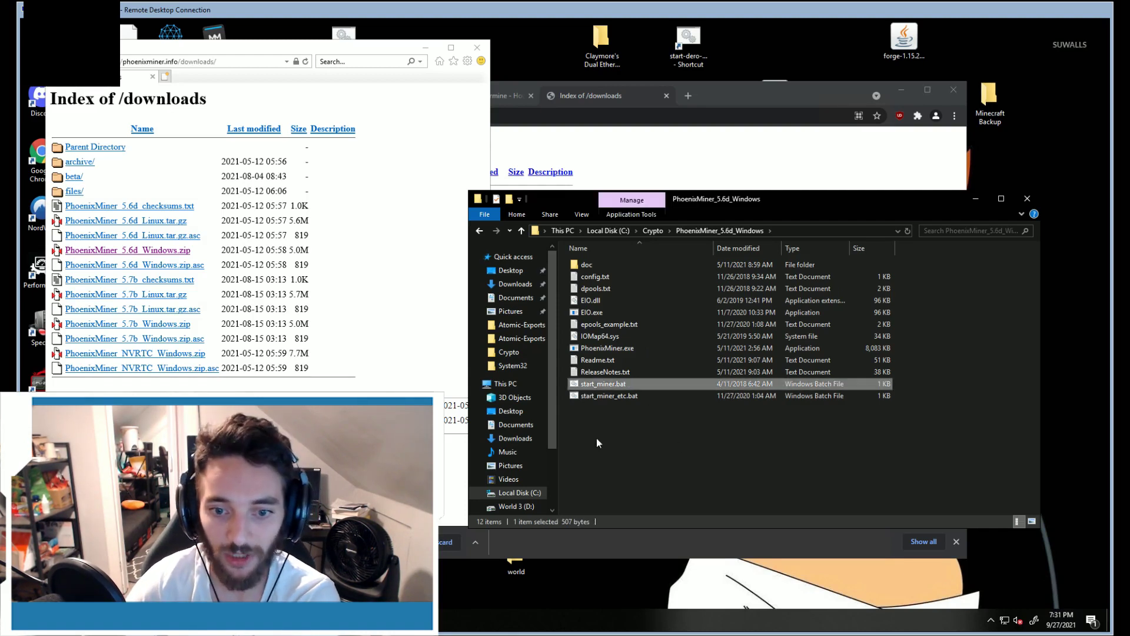
right_click(613, 386)
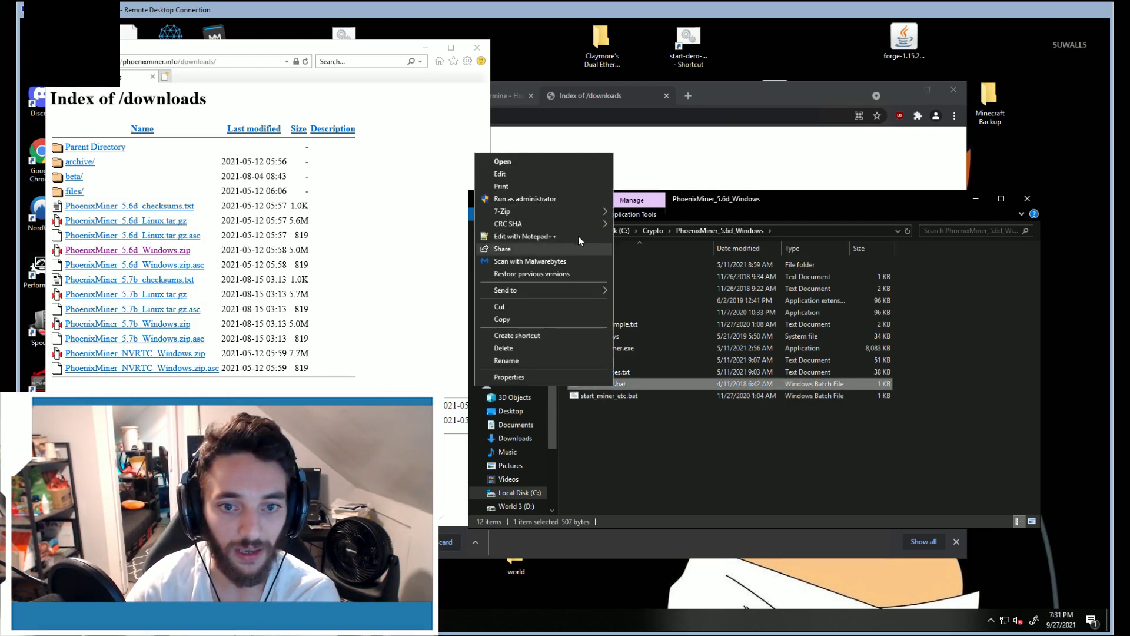
click(557, 174)
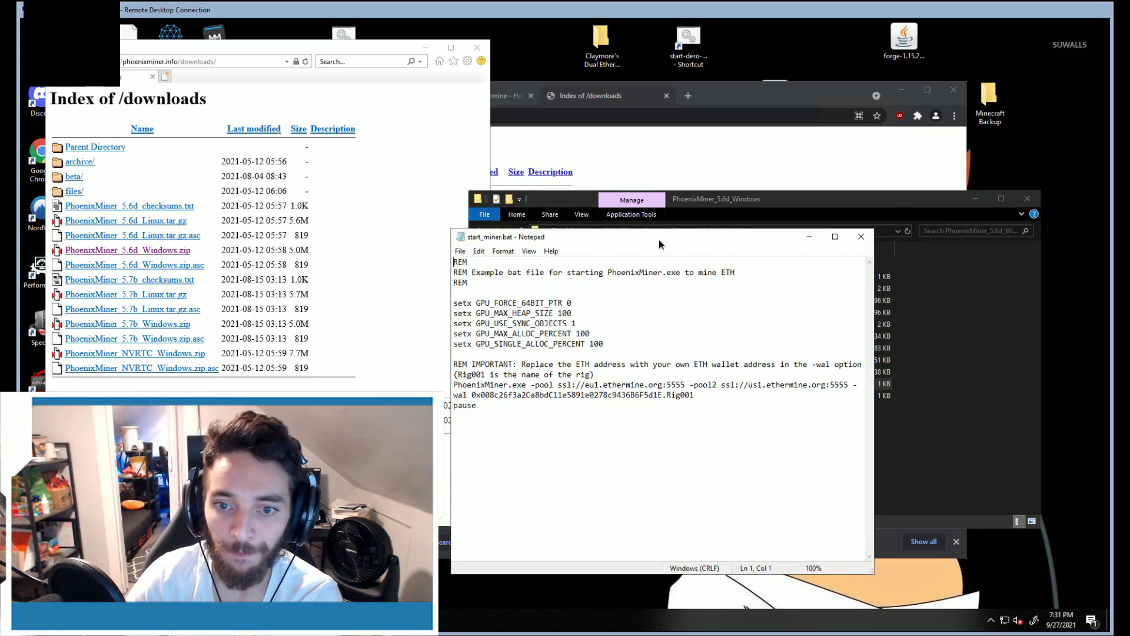
drag(666, 239, 792, 250)
Step: Switch to Ethermine's getting-started page in Chrome and examine the regional mining server addresses and ports
click(497, 111)
click(478, 96)
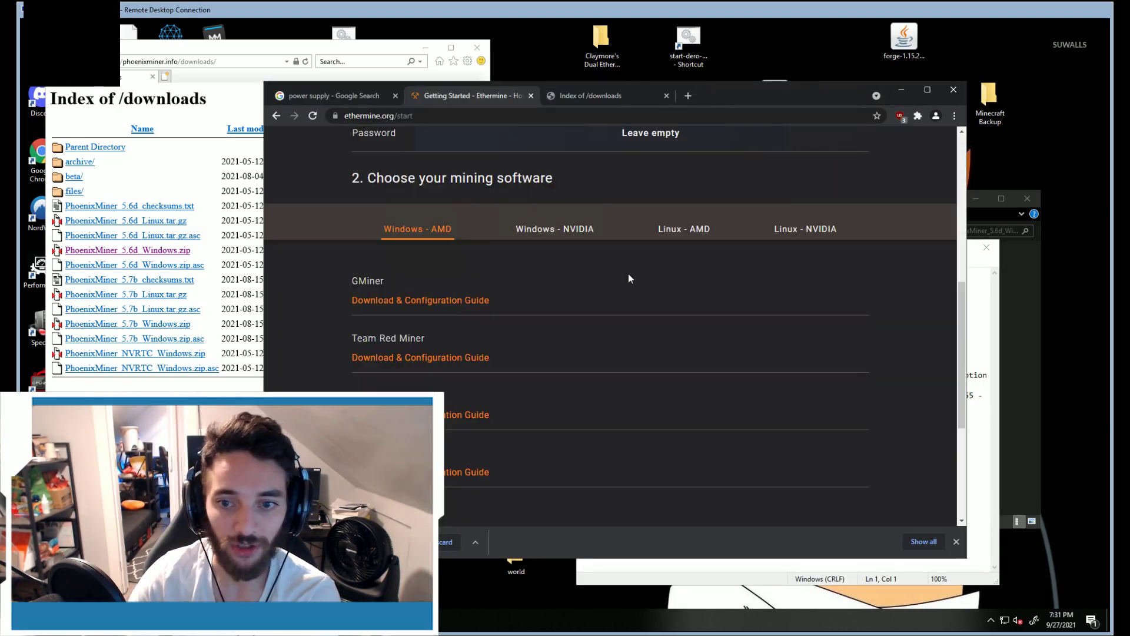
scroll(628, 273, up, 5)
scroll(958, 164, down, 2)
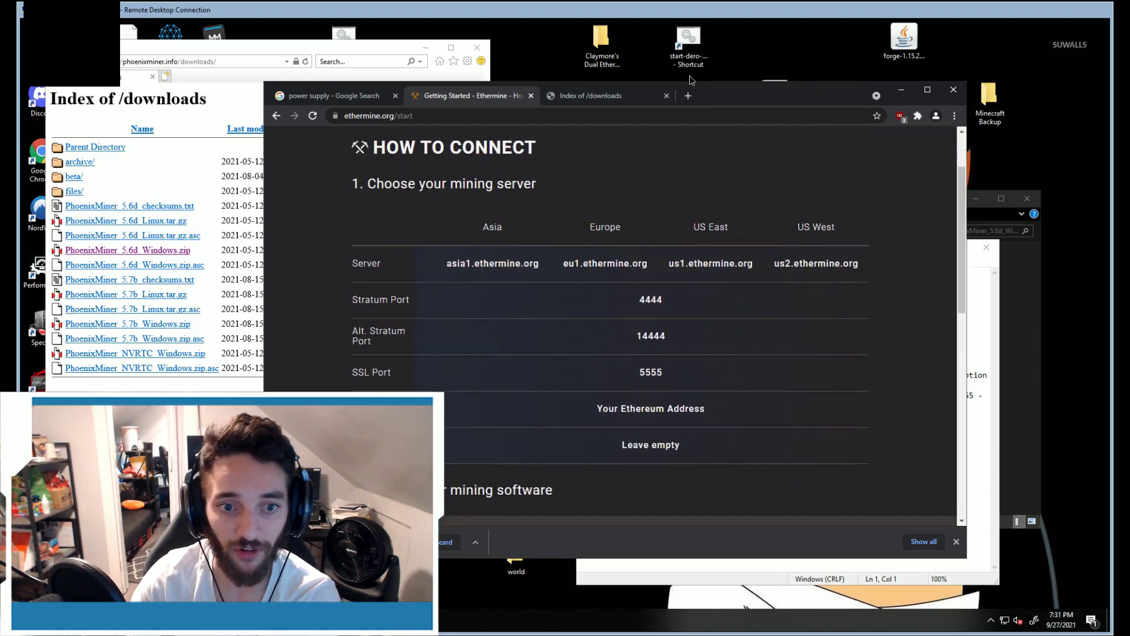
drag(761, 98, 635, 49)
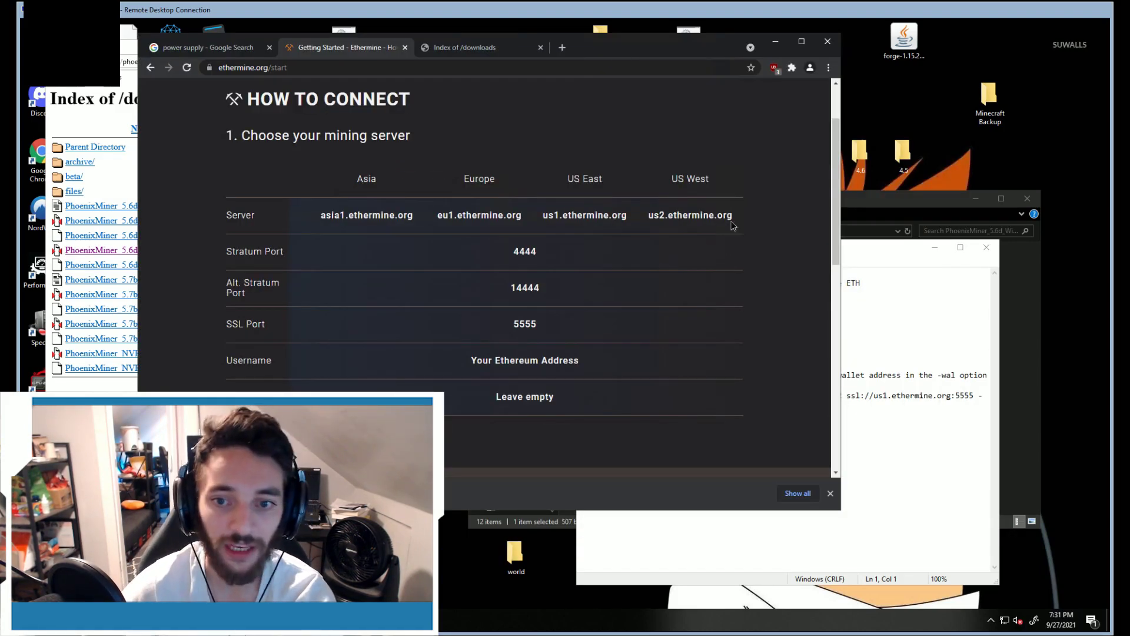
drag(733, 215, 420, 216)
triple_click(338, 216)
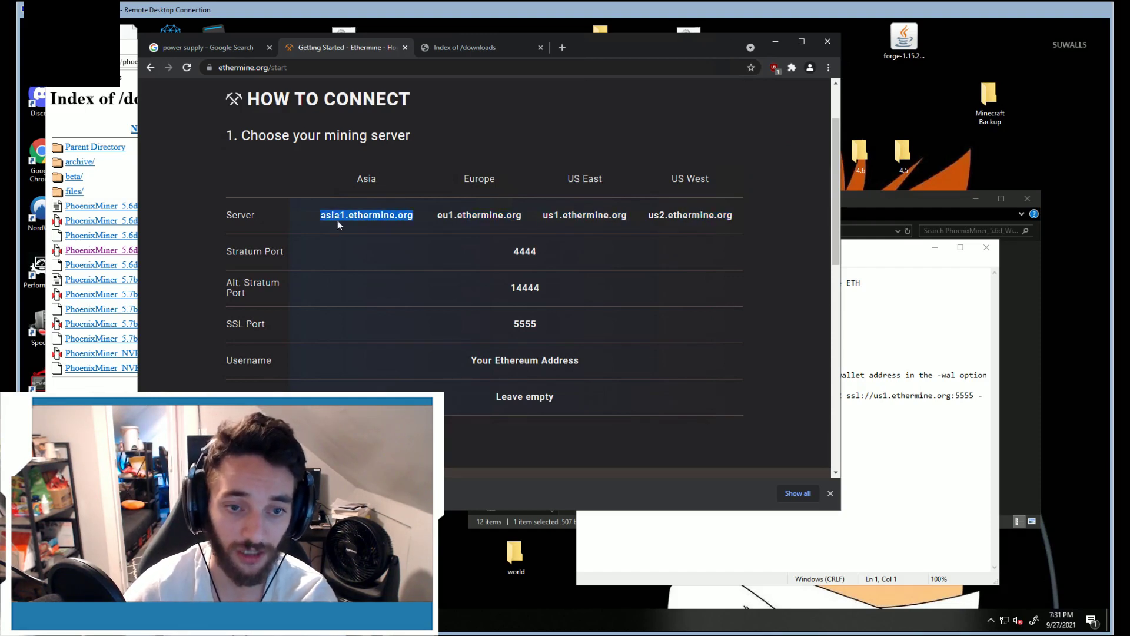
Step: Highlight Ethermine's US East server address and clear the other windows away so only start_miner.bat stays open on the desktop
click(709, 237)
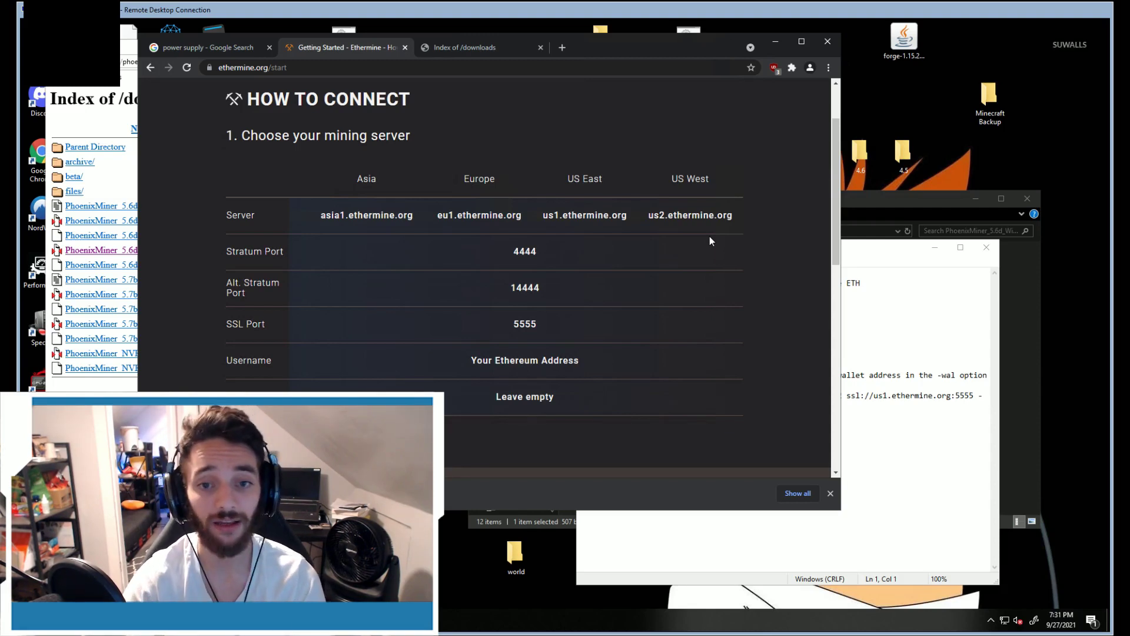
drag(626, 217, 542, 216)
click(853, 313)
drag(825, 261, 897, 273)
drag(692, 41, 655, 119)
click(450, 52)
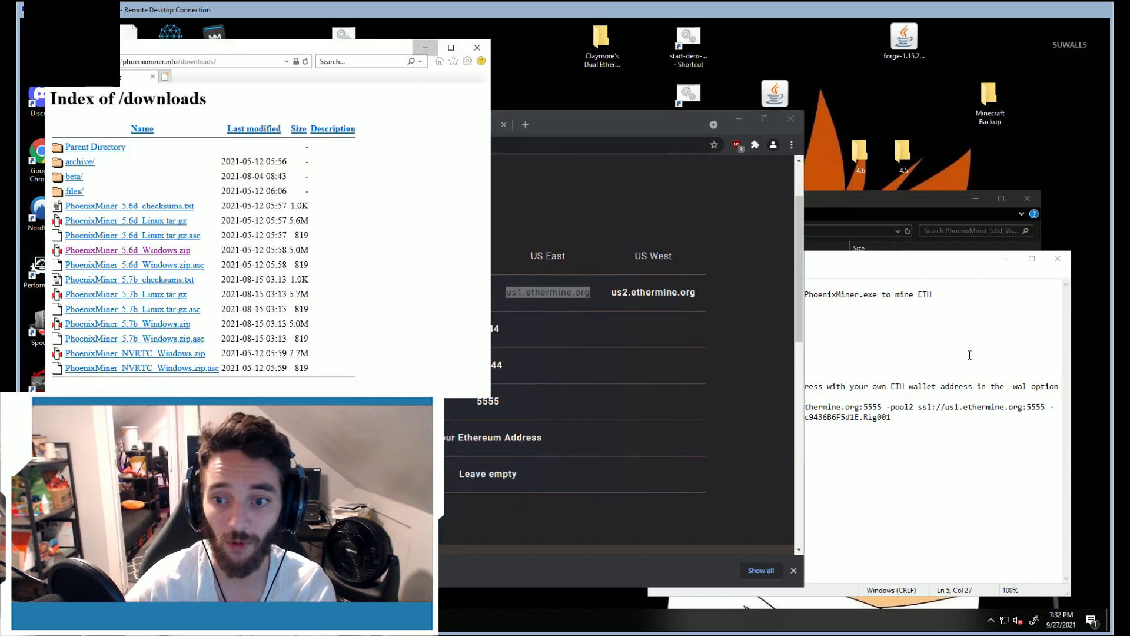
mouse_move(913, 259)
mouse_down()
mouse_move(882, 258)
mouse_move(930, 259)
mouse_up()
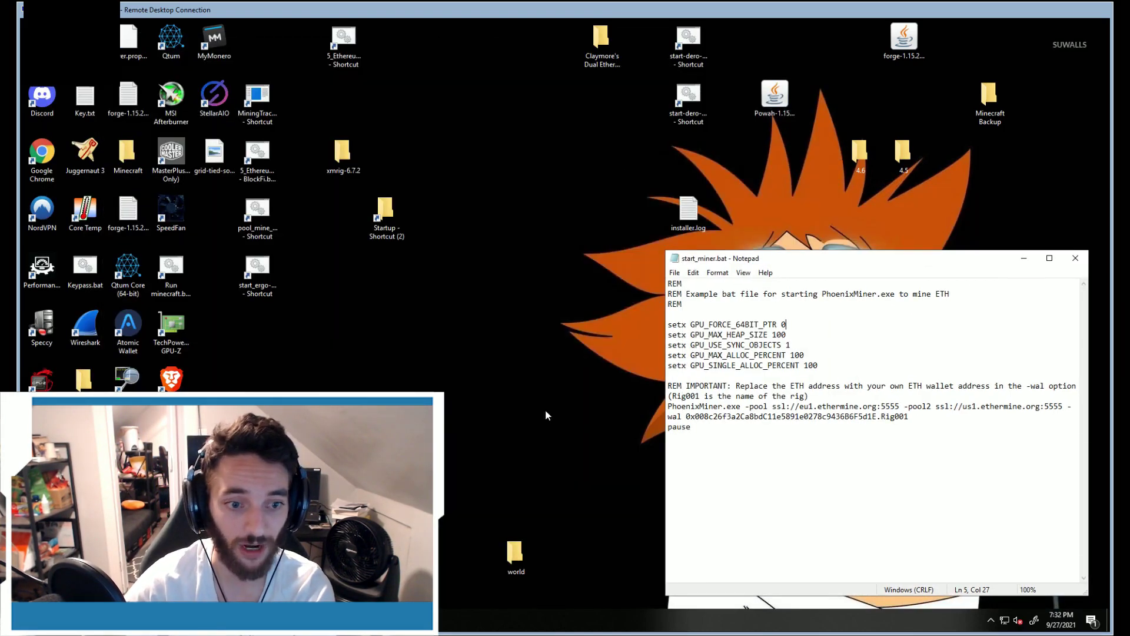
Step: Open the 5_Ethereum-ethermine - BlockFi.bat desktop shortcut for editing and place it beside start_miner.bat
right_click(251, 156)
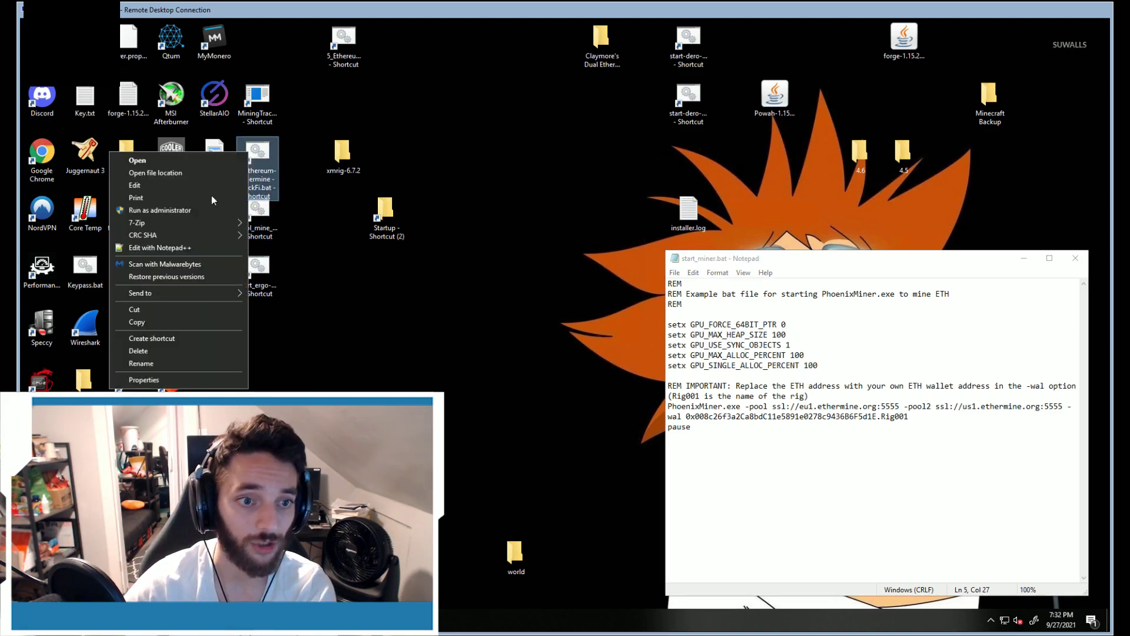
click(179, 184)
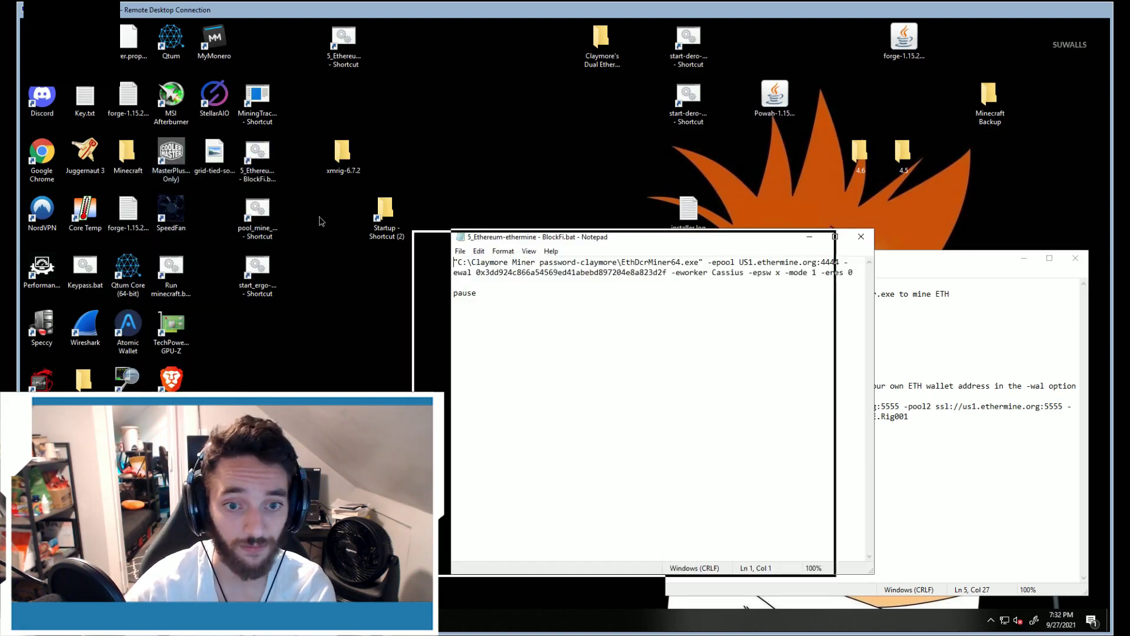
double_click(188, 197)
click(475, 103)
click(331, 234)
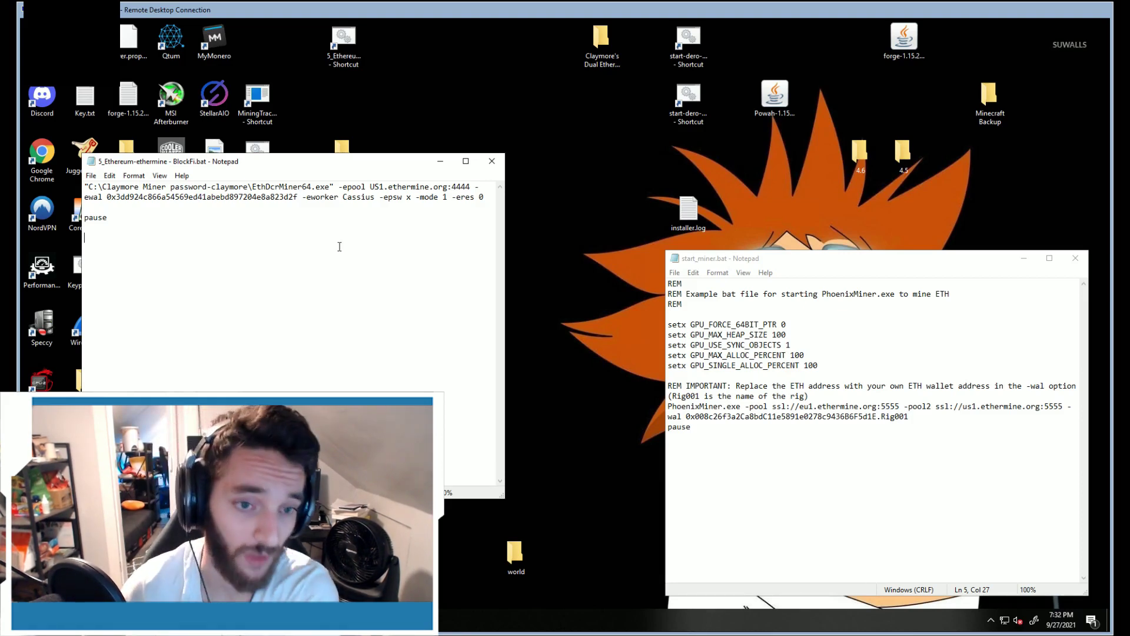
Step: Compare the miner executable and pool entries in the BlockFi batch file with the PhoenixMiner.exe command line in start_miner.bat
click(889, 357)
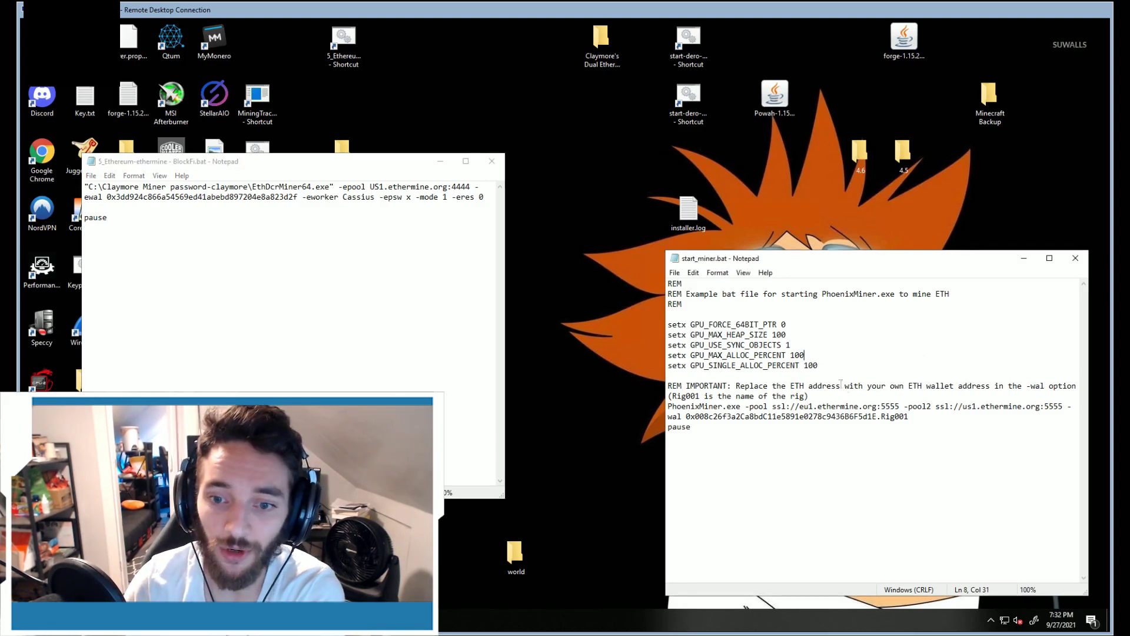
click(846, 386)
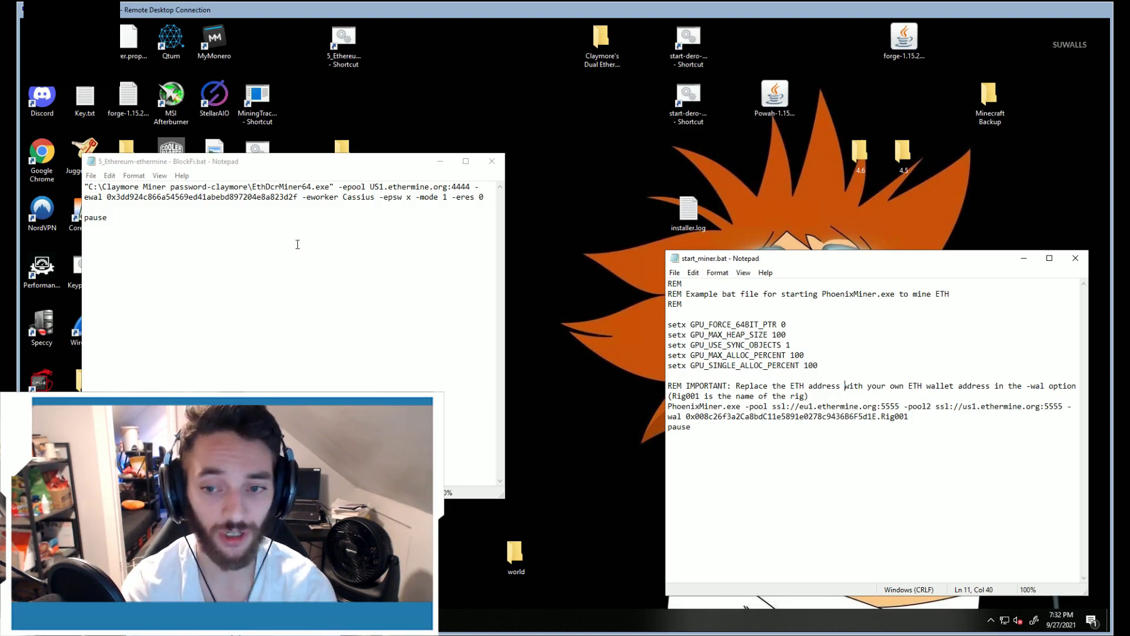
click(859, 406)
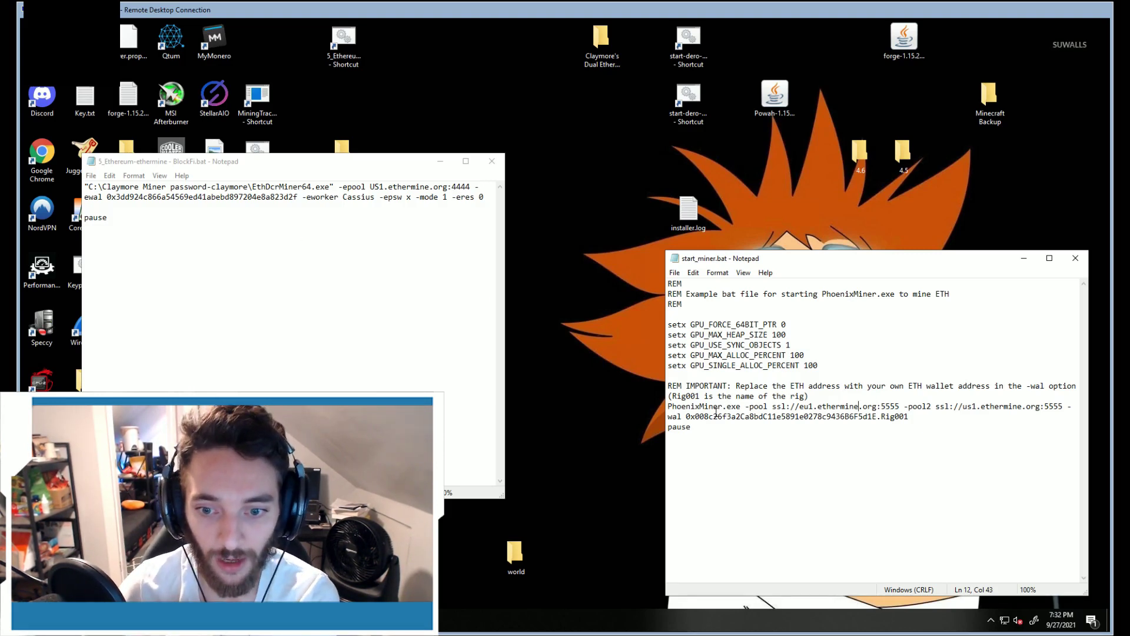
drag(252, 187, 330, 187)
click(790, 386)
drag(669, 406, 855, 406)
click(741, 406)
click(854, 406)
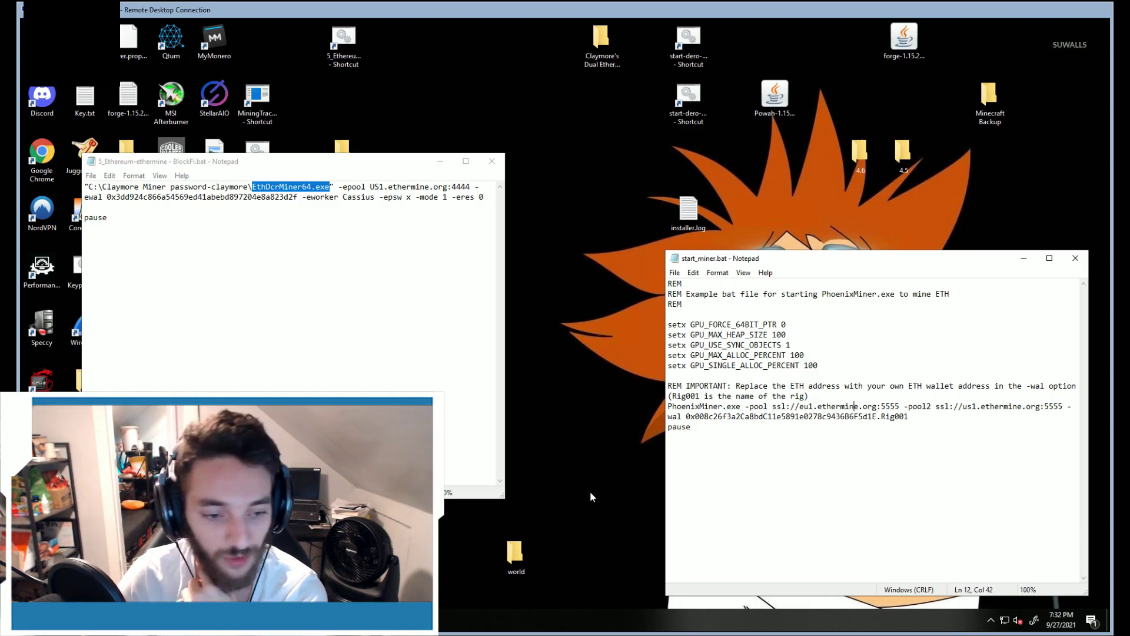
Step: Copy the us1 prefix from Ethermine's US East server and use it to replace eu1 in start_miner.bat's -pool address
key(alt+Tab)
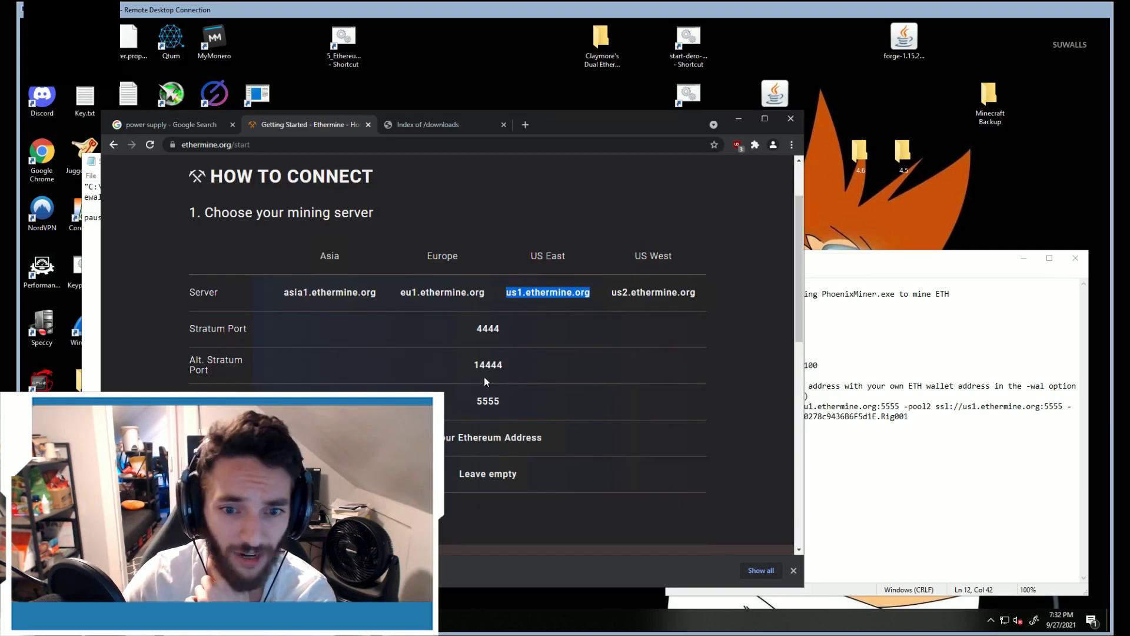
click(508, 295)
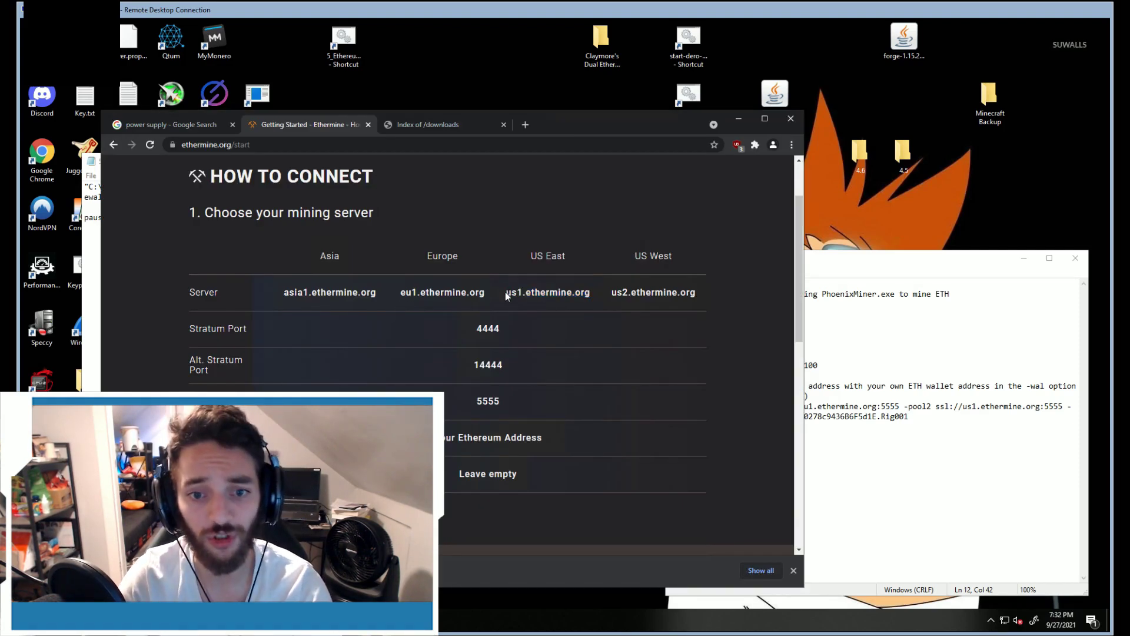
double_click(513, 290)
key(ctrl+c)
click(891, 416)
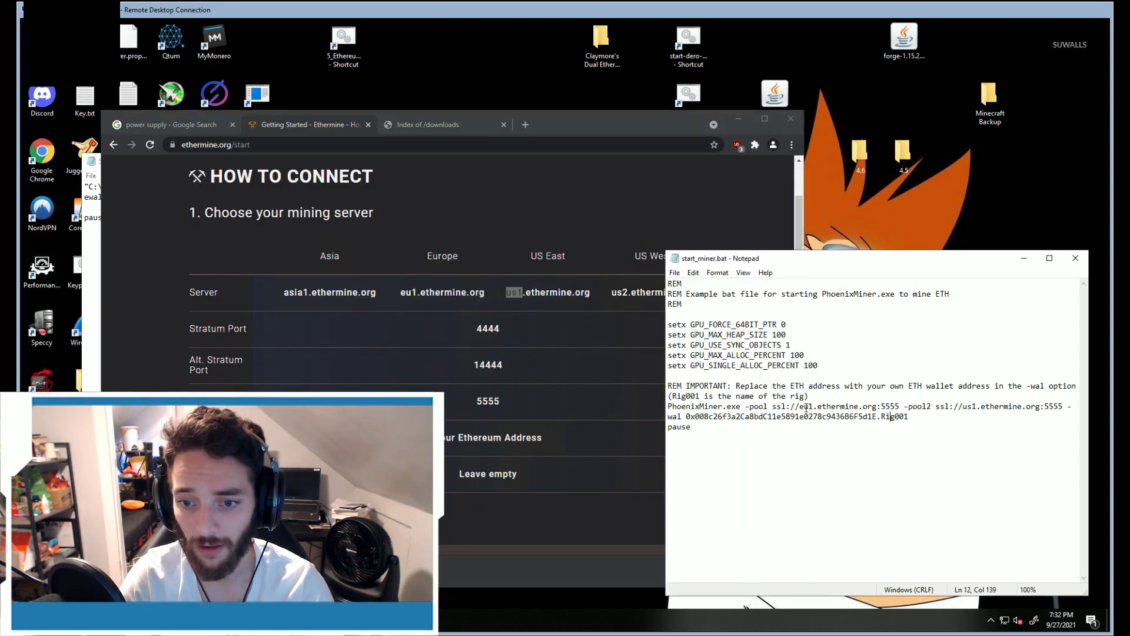
double_click(808, 406)
click(814, 406)
drag(813, 406, 799, 406)
key(ctrl+v)
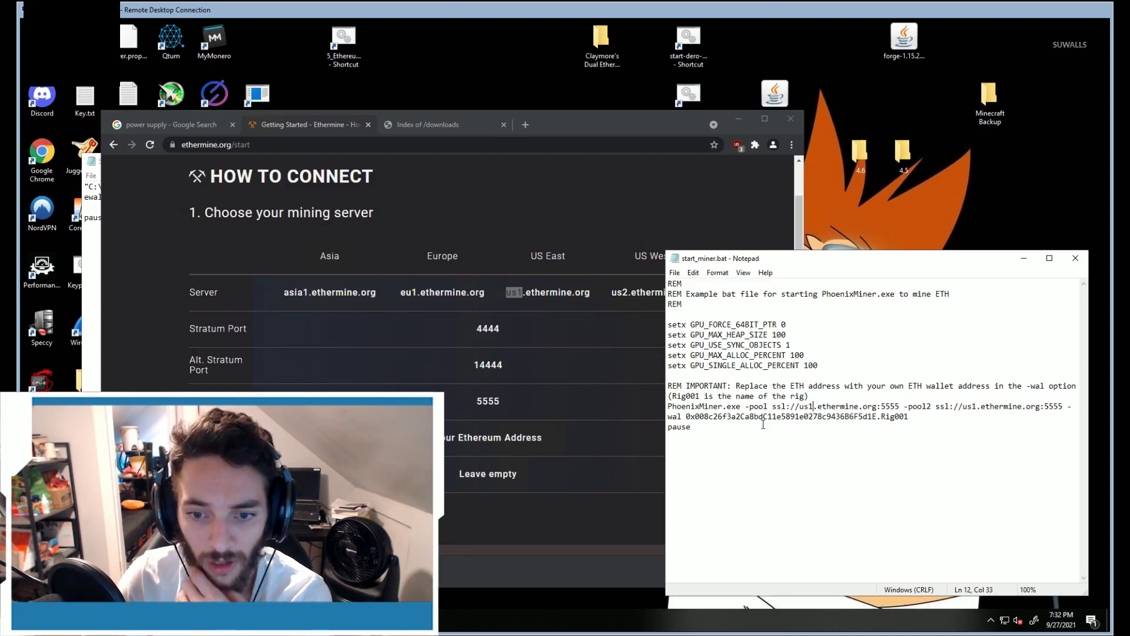
Step: Replace the sample wallet address in start_miner.bat with the one from the BlockFi batch file and set the rig name to Server
drag(686, 416, 745, 416)
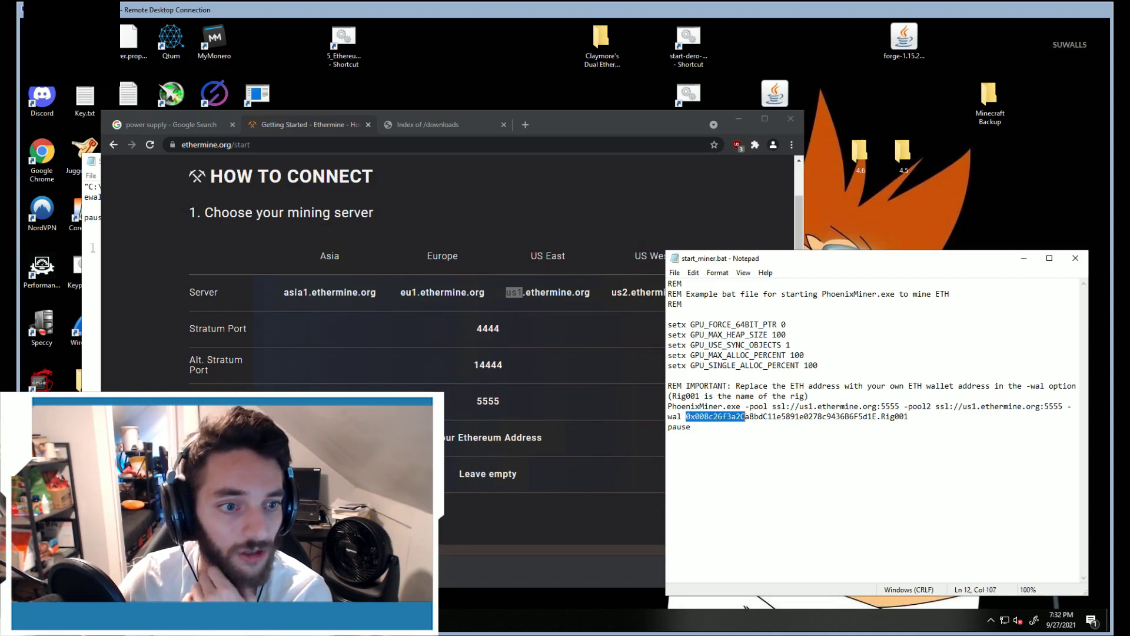
click(103, 234)
double_click(200, 196)
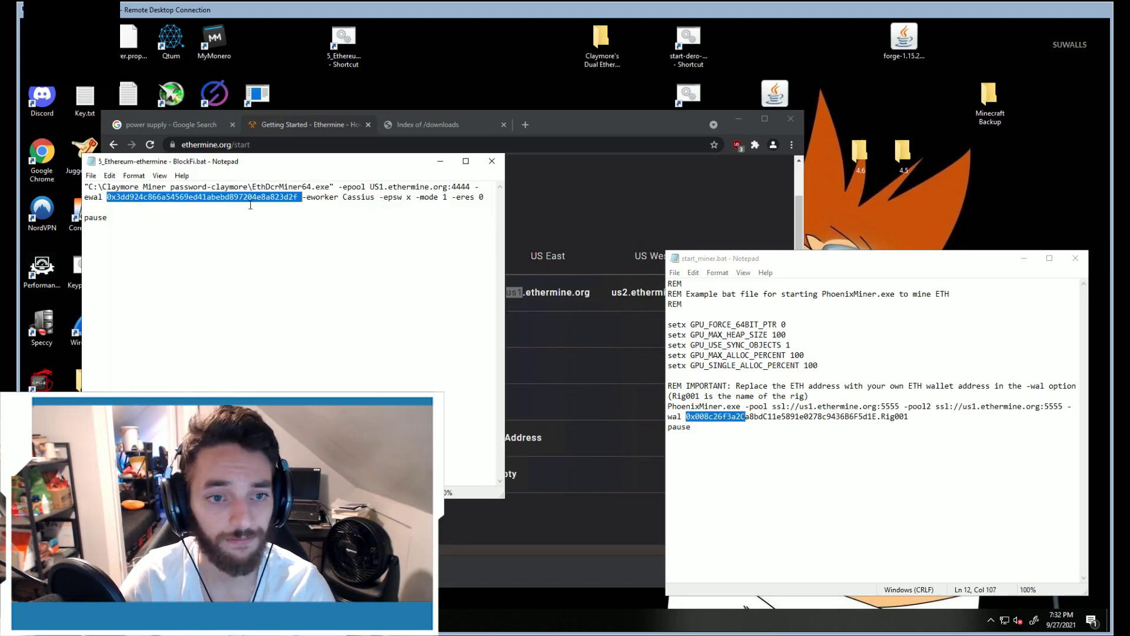
drag(299, 197, 107, 197)
key(ctrl+c)
click(685, 416)
drag(686, 416, 881, 419)
key(ctrl+v)
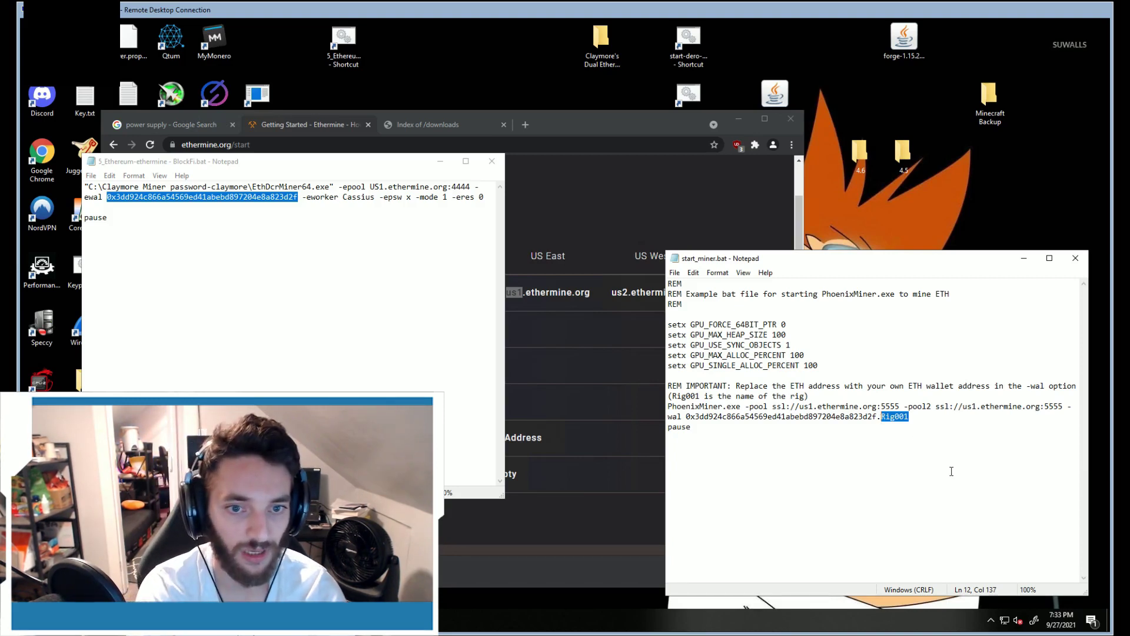
text(Server)
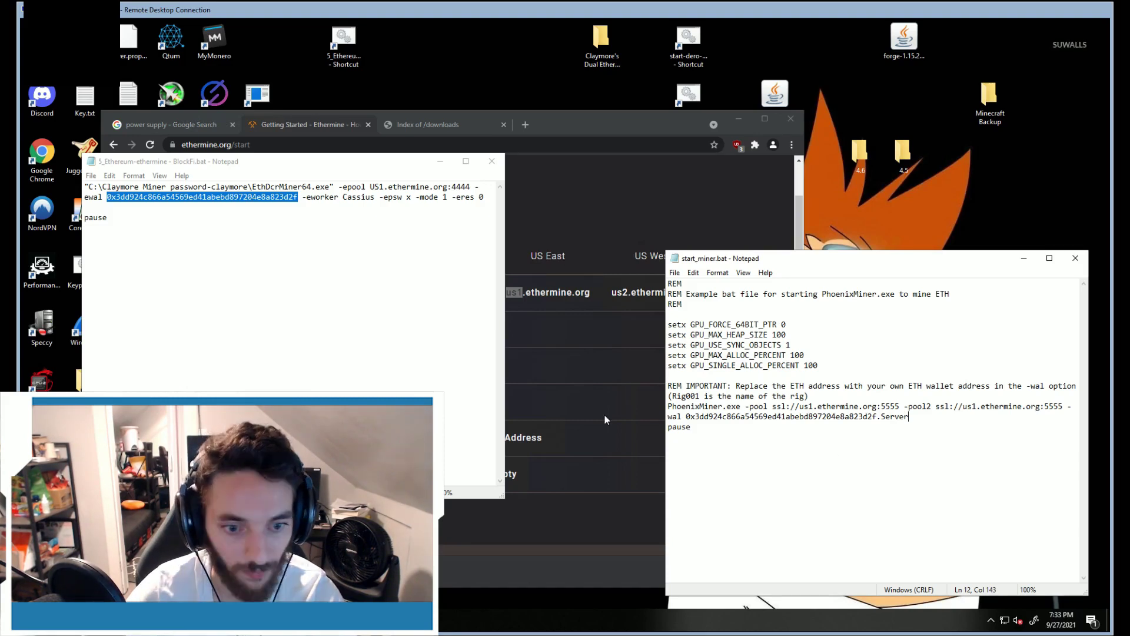
Step: Check the pool ports in start_miner.bat against the Stratum and SSL ports listed on Ethermine's getting-started page
click(605, 418)
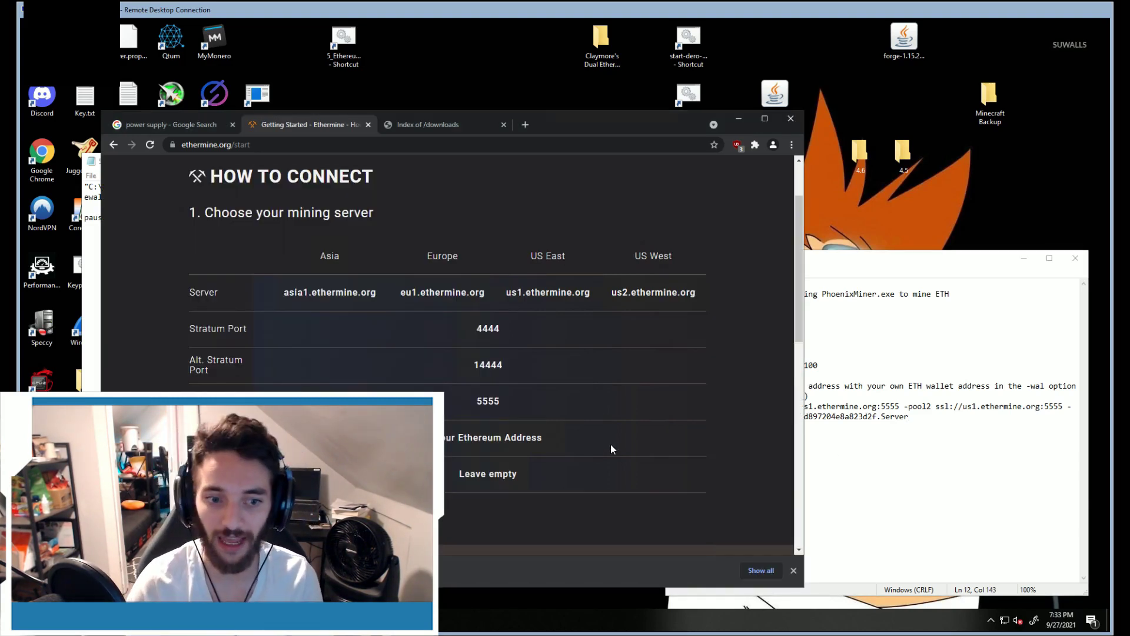
click(795, 570)
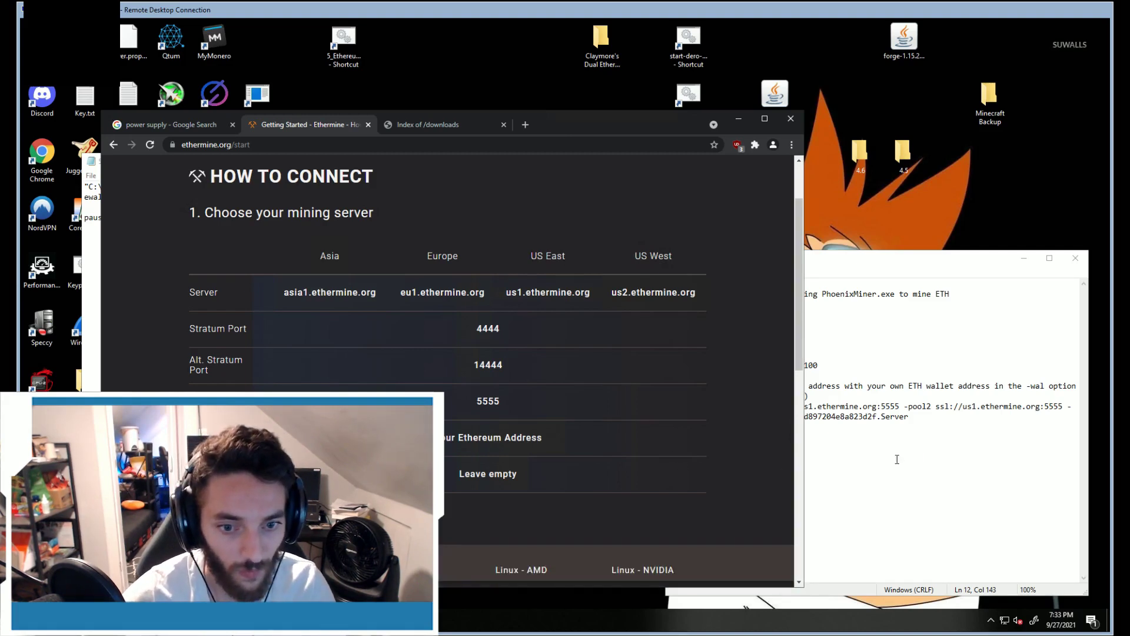
click(927, 461)
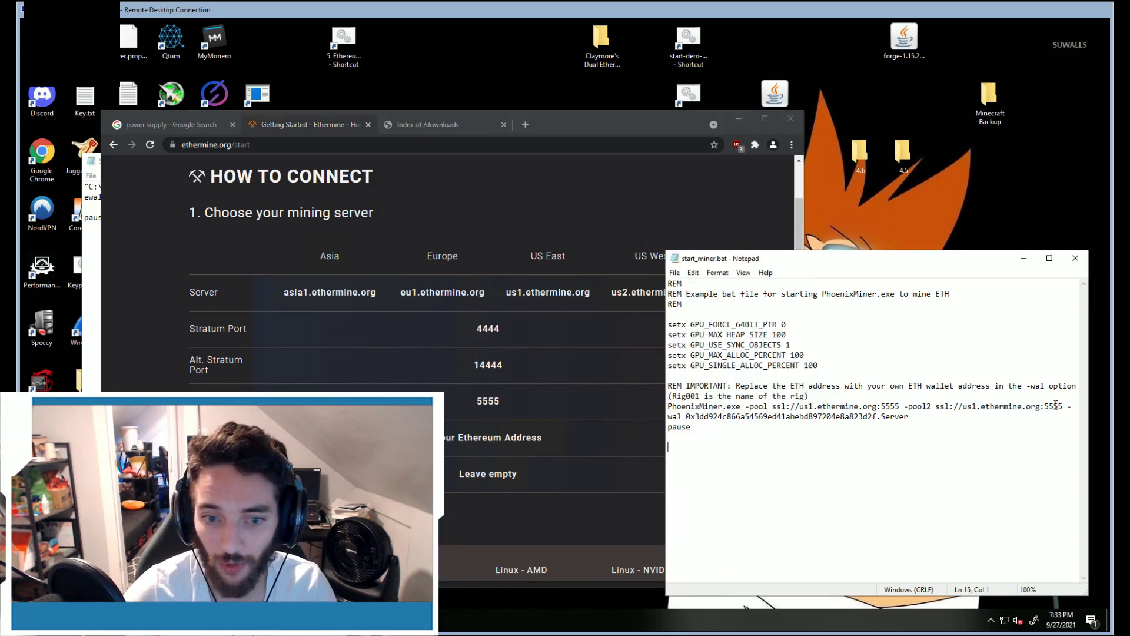
click(495, 347)
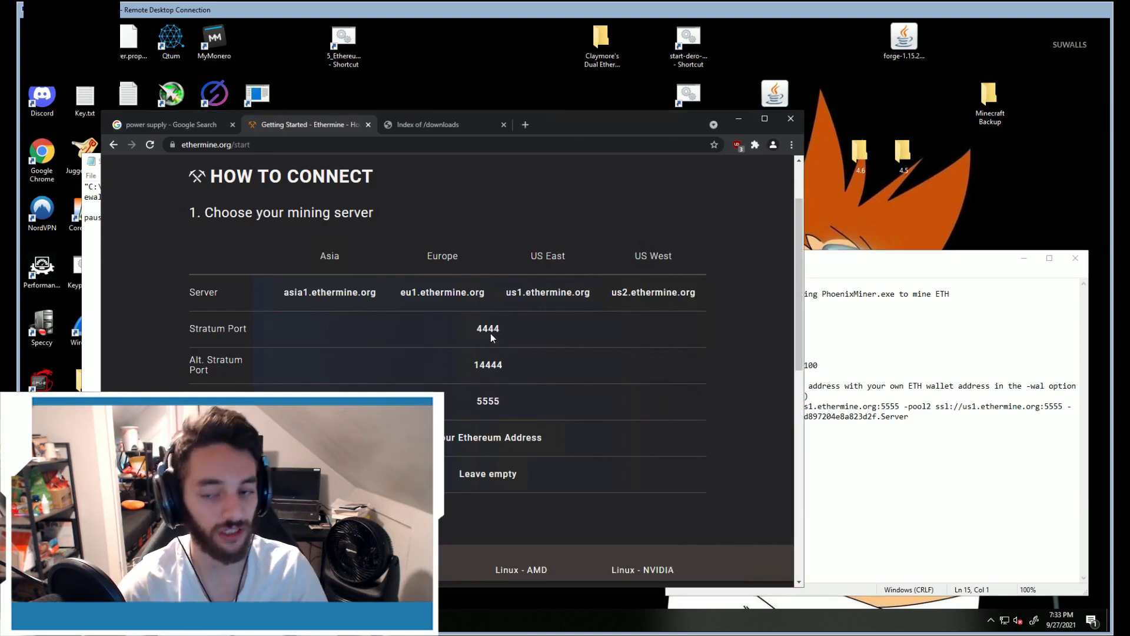
click(999, 417)
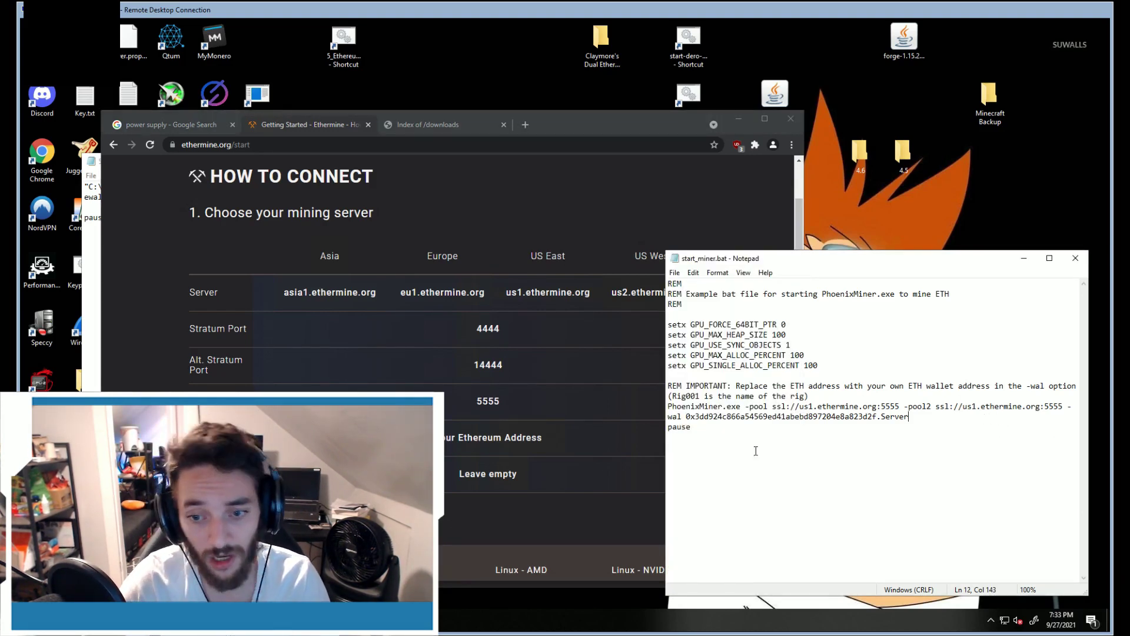
Step: Save start_miner.bat and run it from the PhoenixMiner_5.6d_Windows folder in C:\Crypto
scroll(490, 524, down, 1)
click(675, 257)
drag(735, 257, 190, 142)
key(alt+Tab)
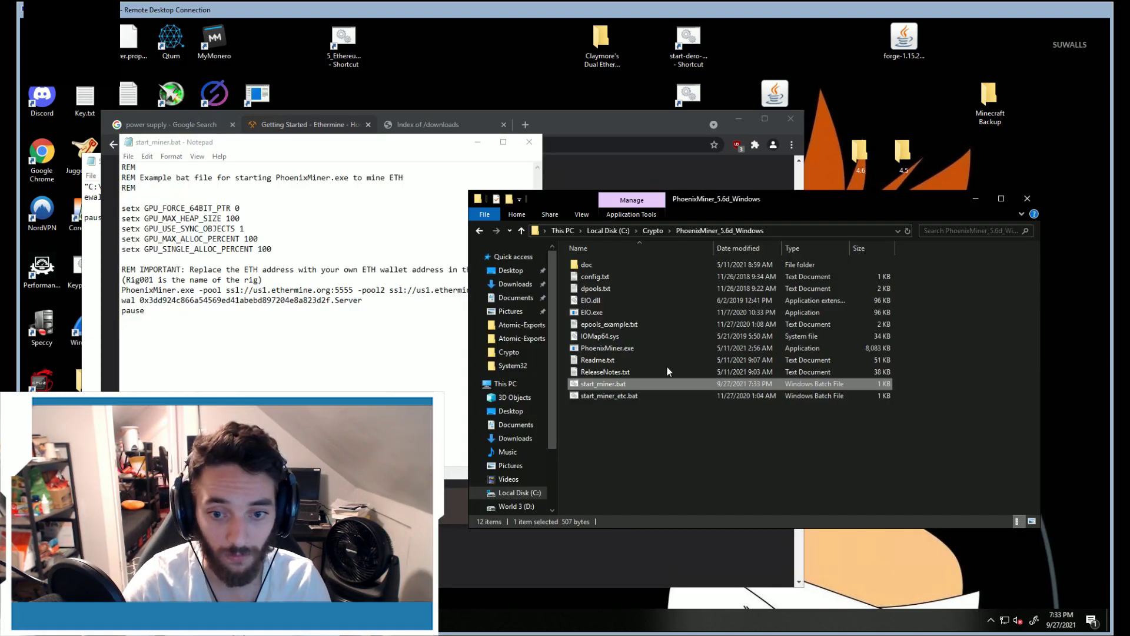
double_click(602, 384)
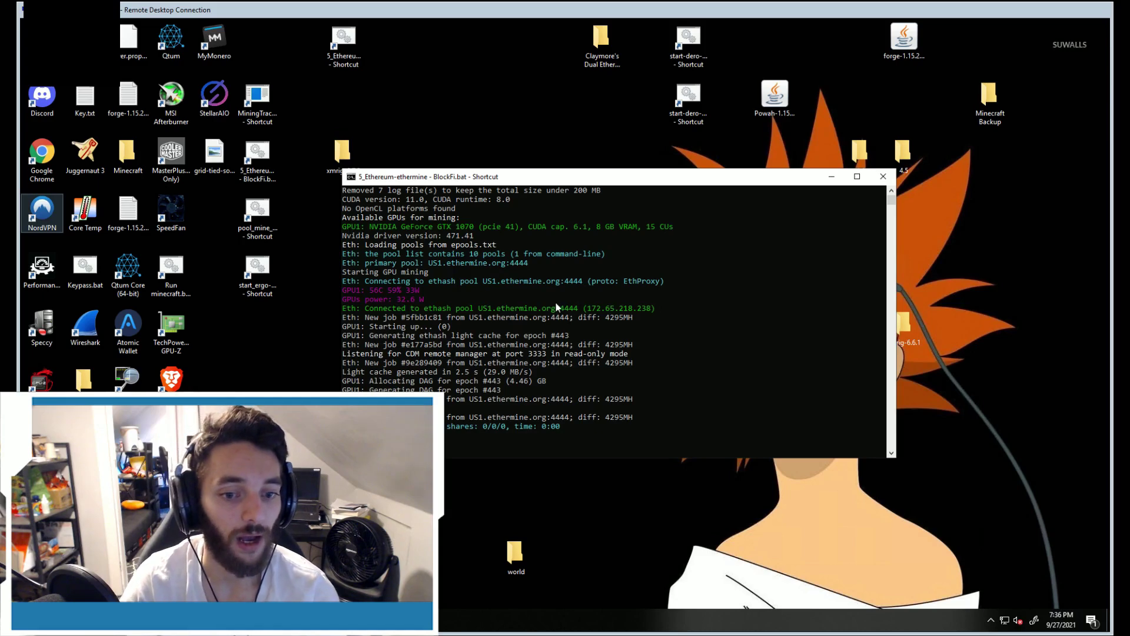
Step: Open the 5_Ethereum-ethermine - BlockFi.bat shortcut for editing, copy its wallet address and close the file
right_click(257, 154)
click(177, 183)
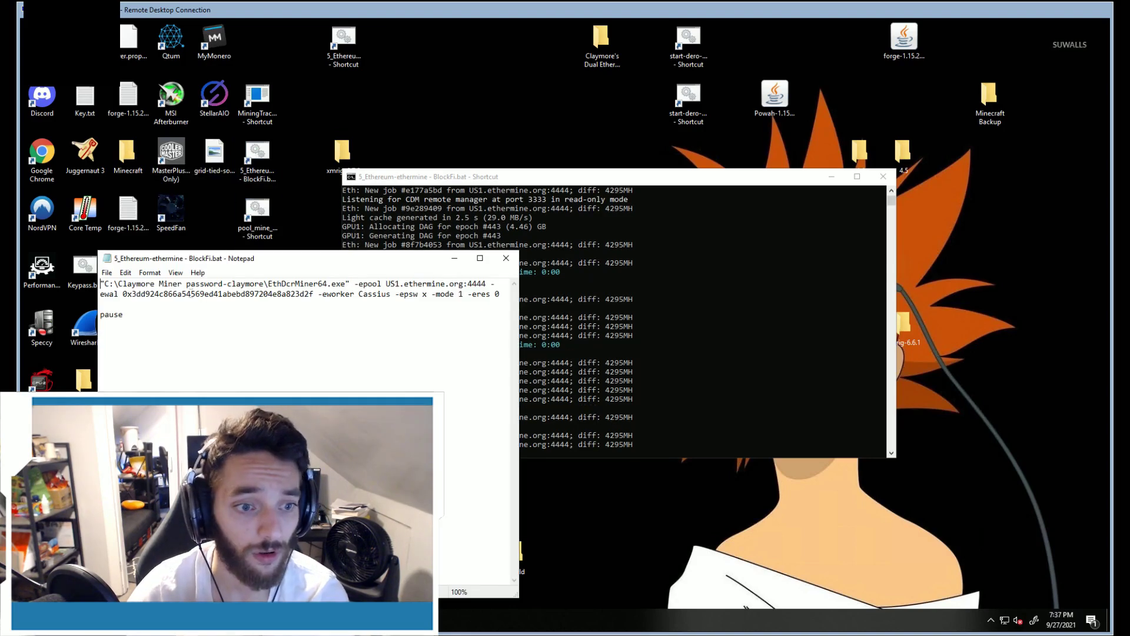
double_click(191, 293)
drag(314, 293, 123, 294)
click(506, 259)
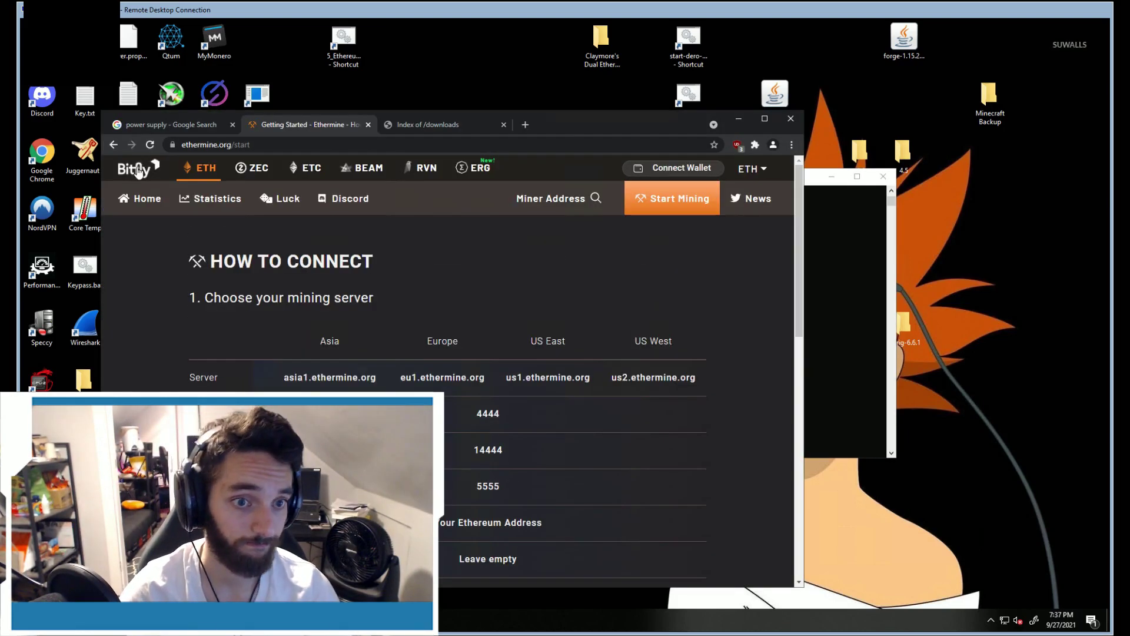
Step: Go to Ethermine's home page and look up the miner dashboard for the copied wallet address
click(137, 171)
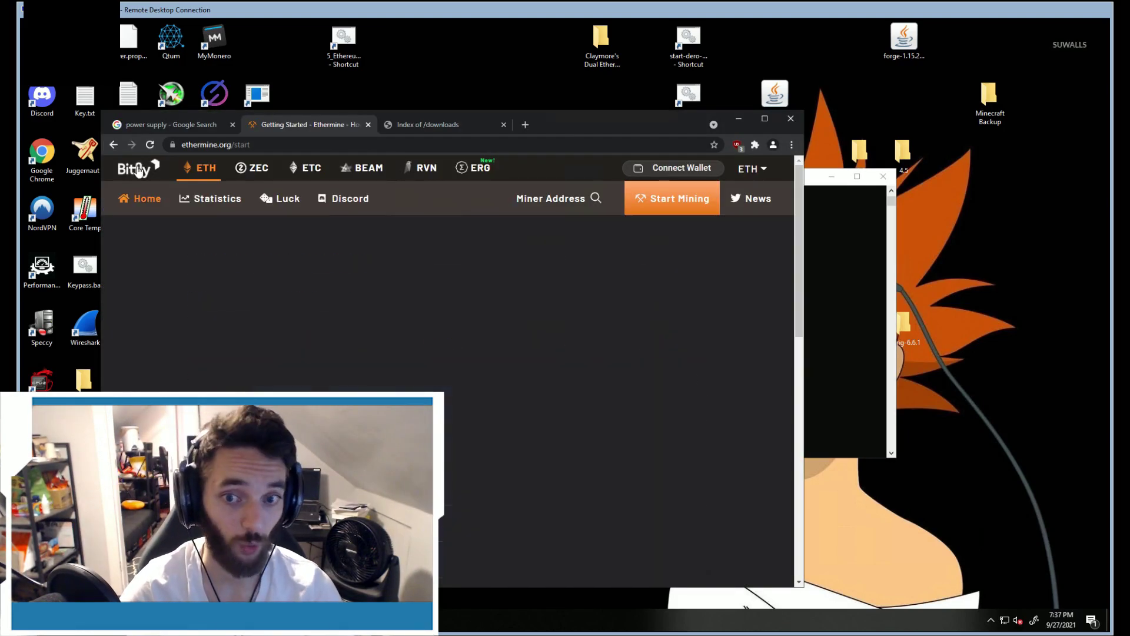
click(681, 168)
click(290, 272)
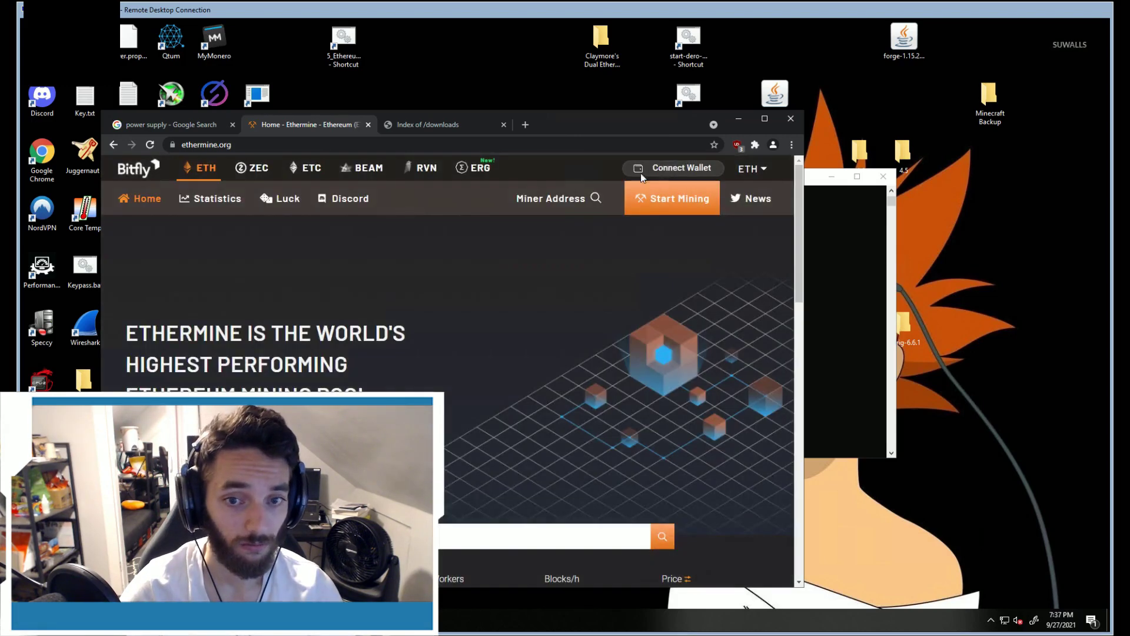
click(517, 198)
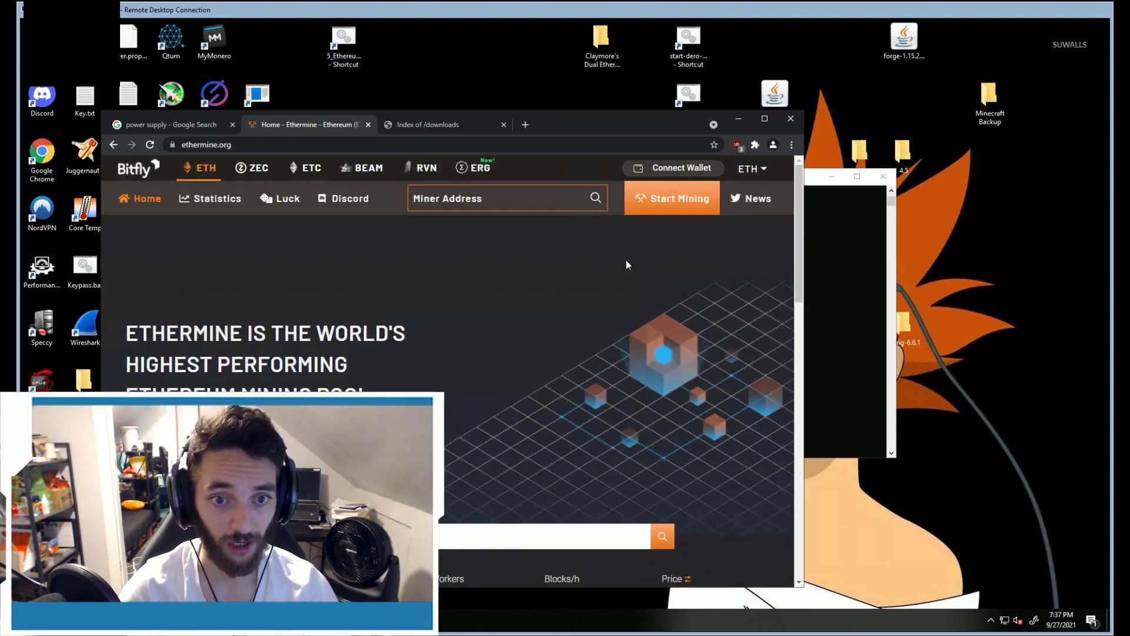
key(ctrl+v)
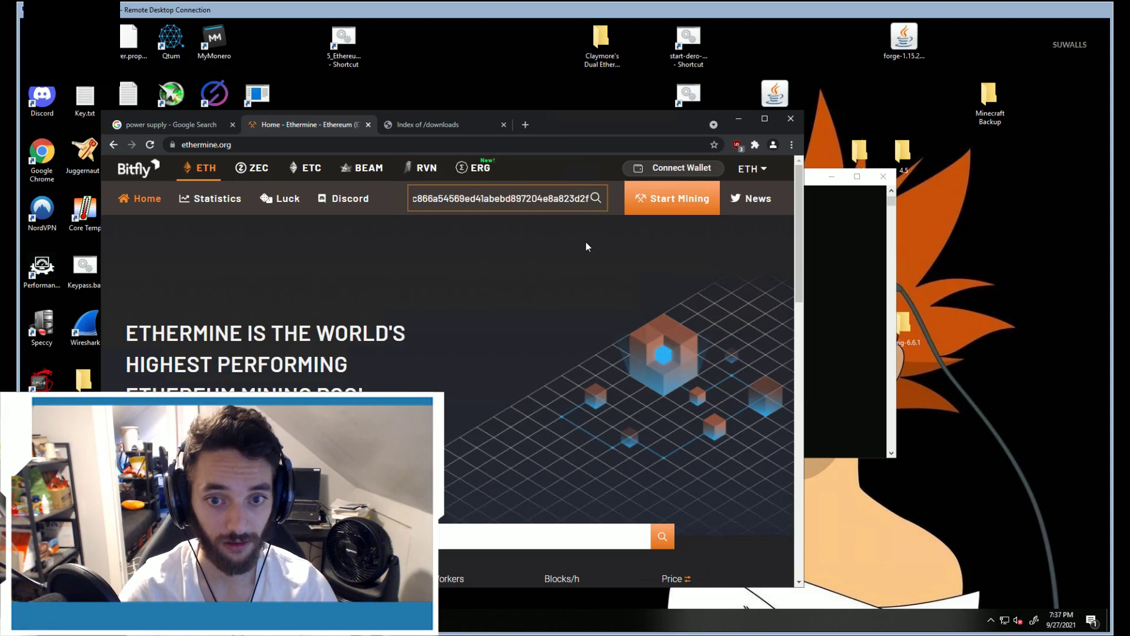
key(ctrl+a)
key(Right)
key(Home)
click(594, 195)
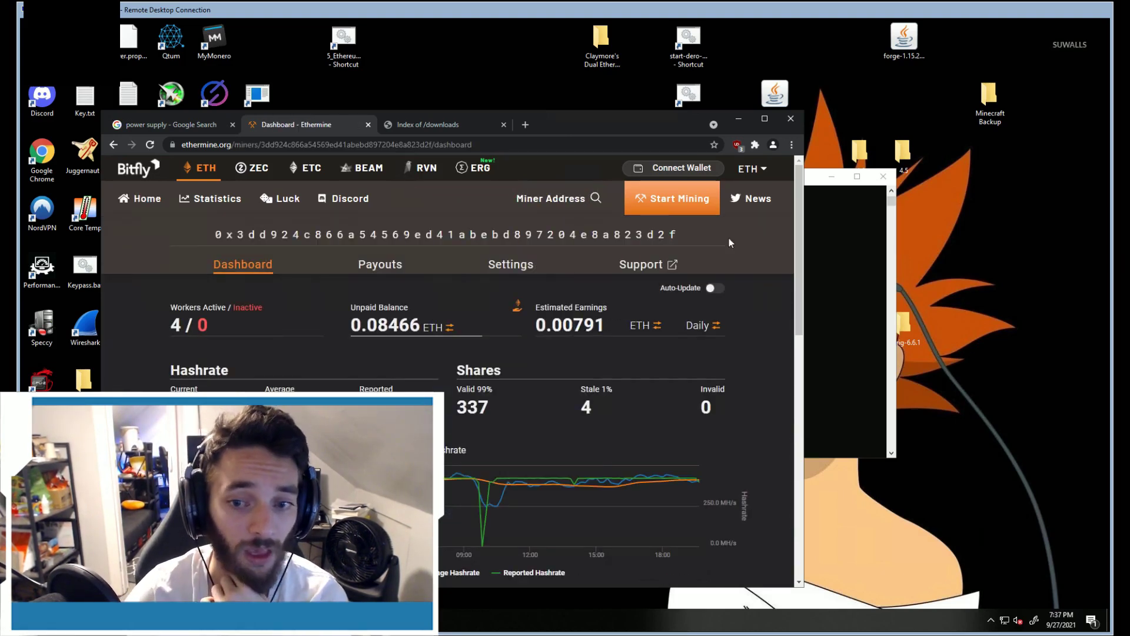
Step: Examine the miner dashboard's Active Workers list, hashrate, shares and unpaid balance
drag(798, 183, 794, 229)
scroll(777, 273, down, 6)
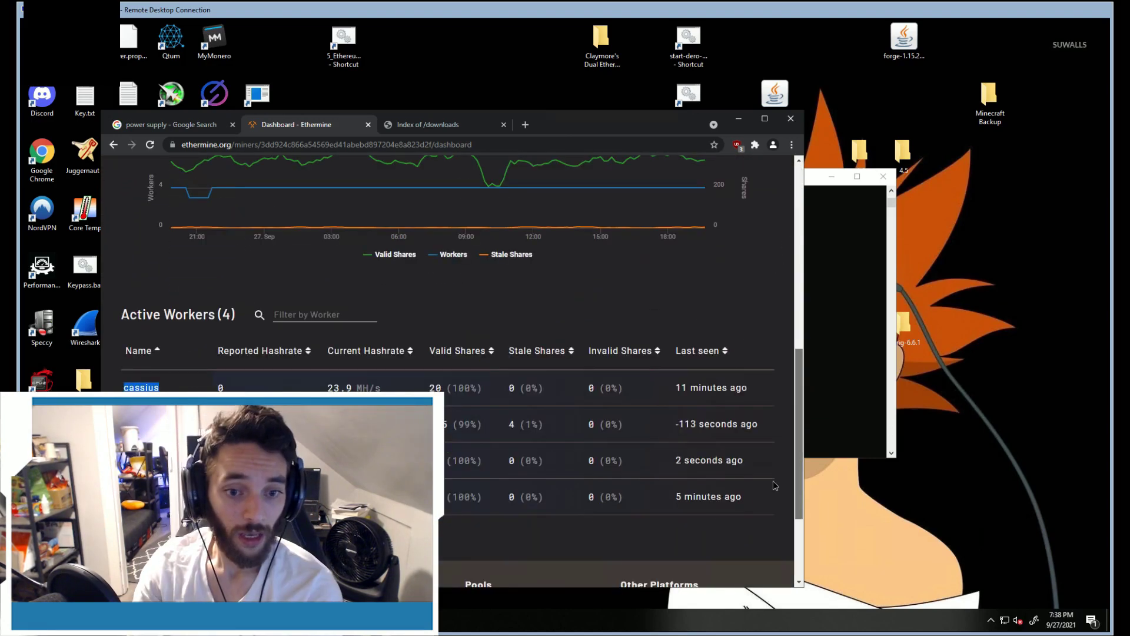
scroll(781, 447, up, 8)
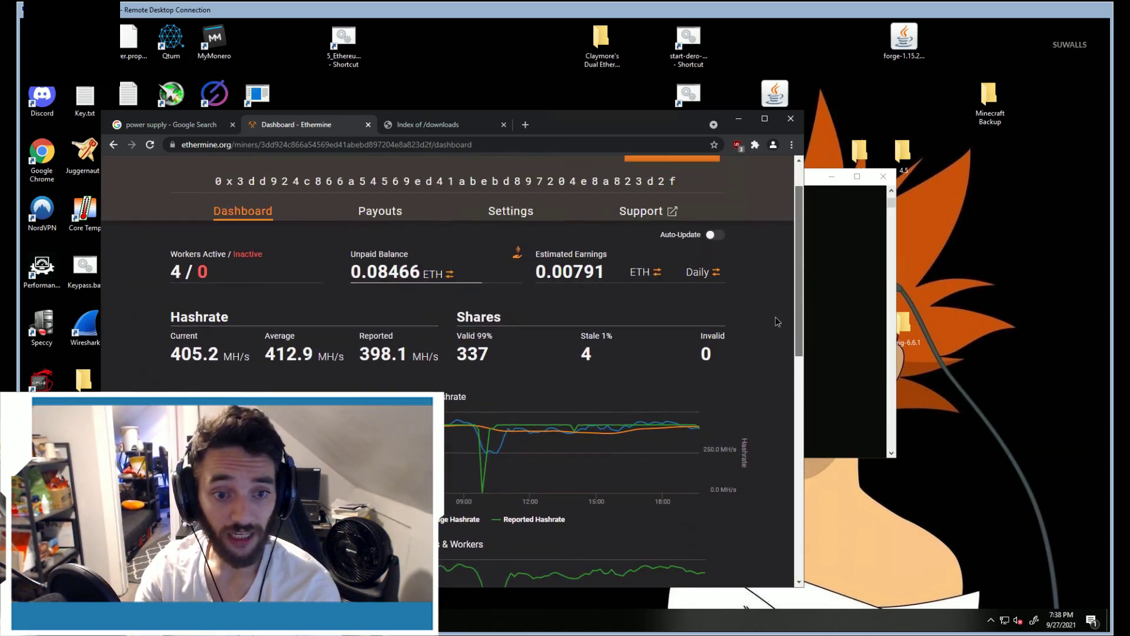
scroll(775, 314, up, 1)
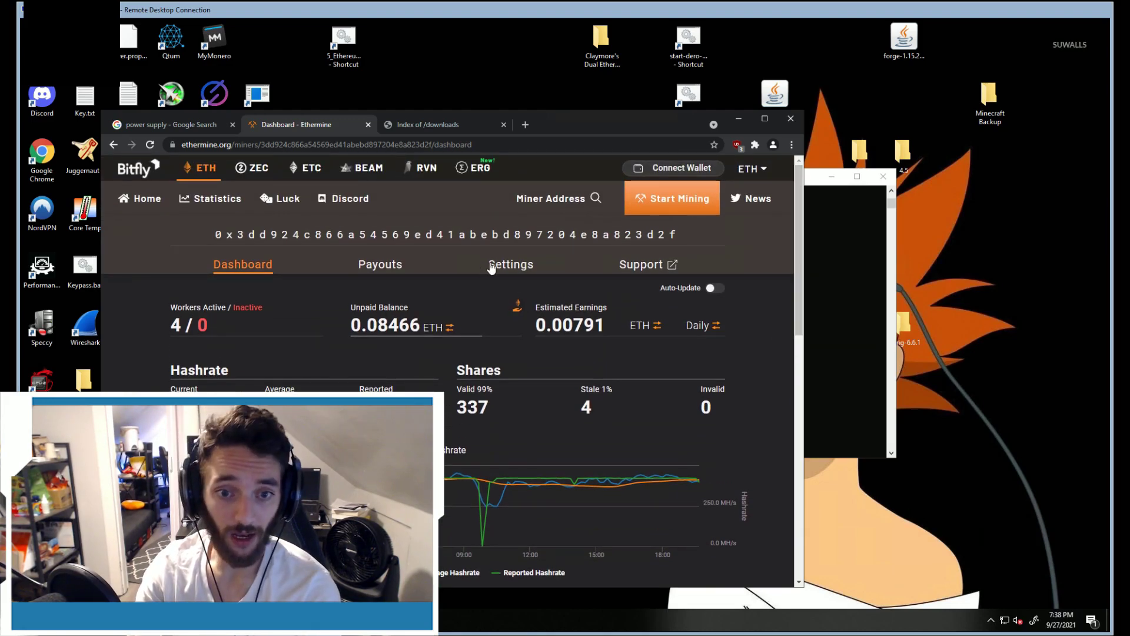
Step: View the miner's payouts and open the Gas Price Limit & Threshold settings for the payment method
click(389, 265)
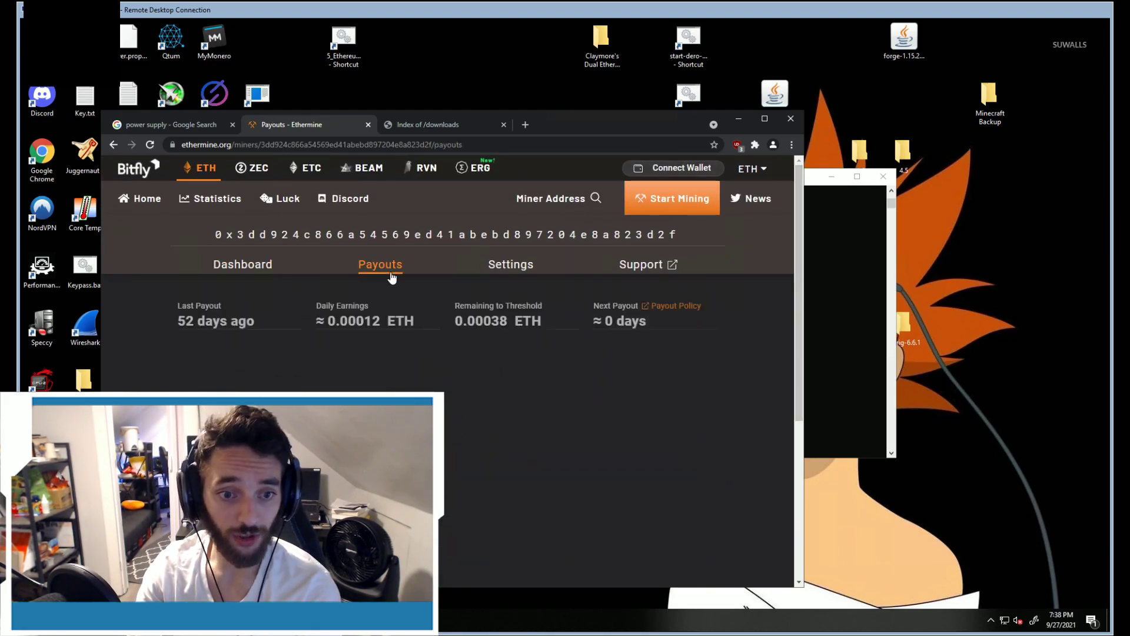
click(505, 264)
click(248, 301)
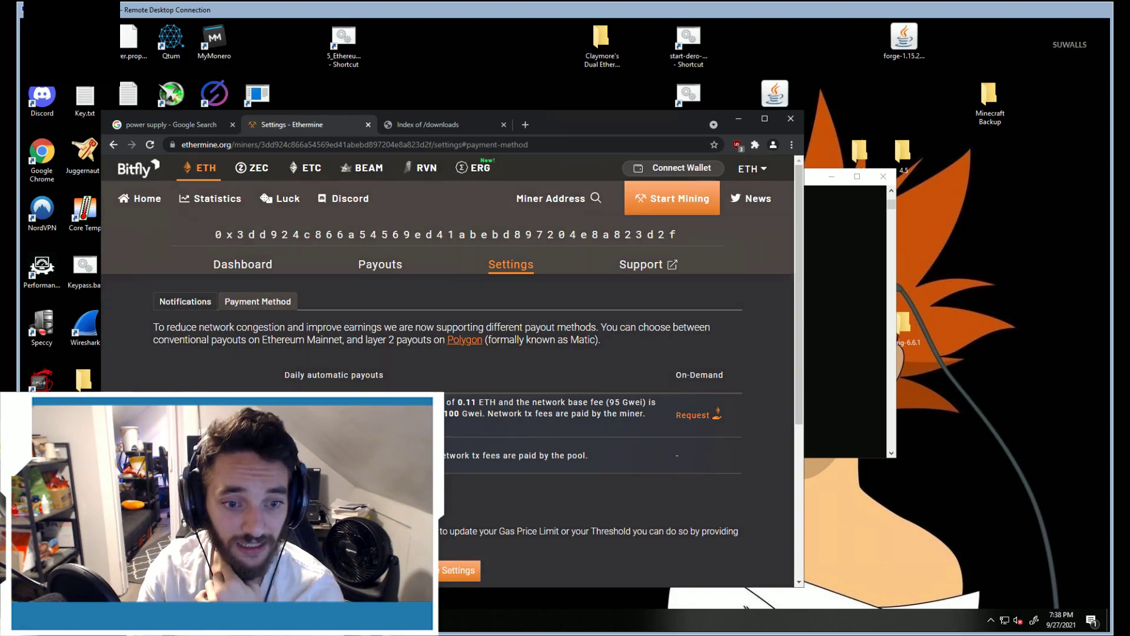
click(459, 569)
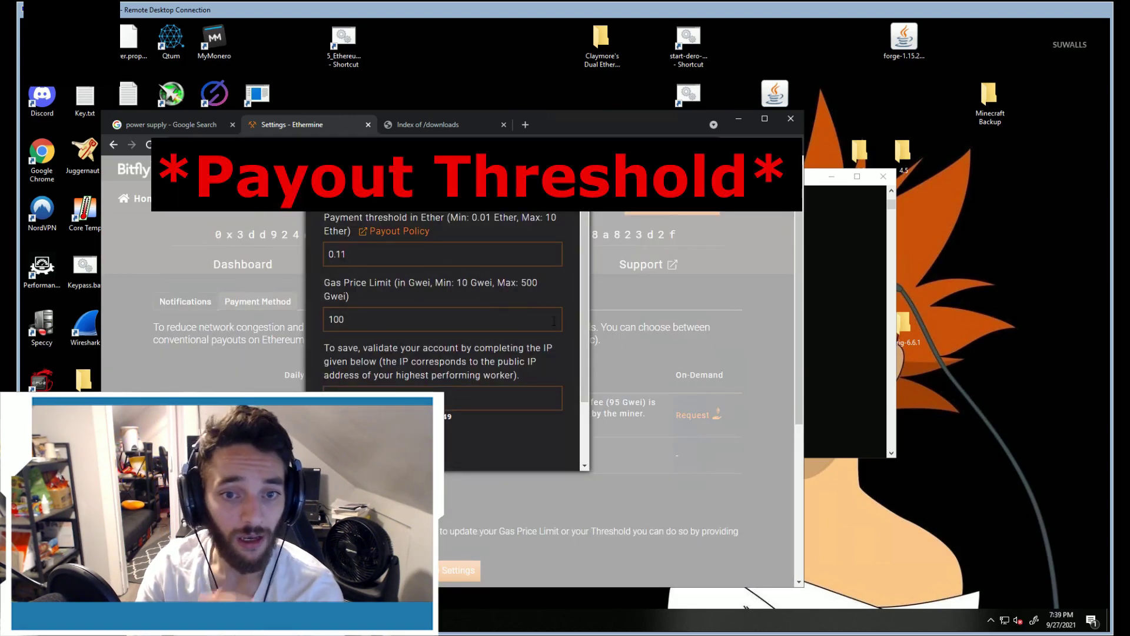
Step: Enter 0.10 Ether as the payment threshold and check it against the stated minimum threshold
drag(355, 255, 341, 259)
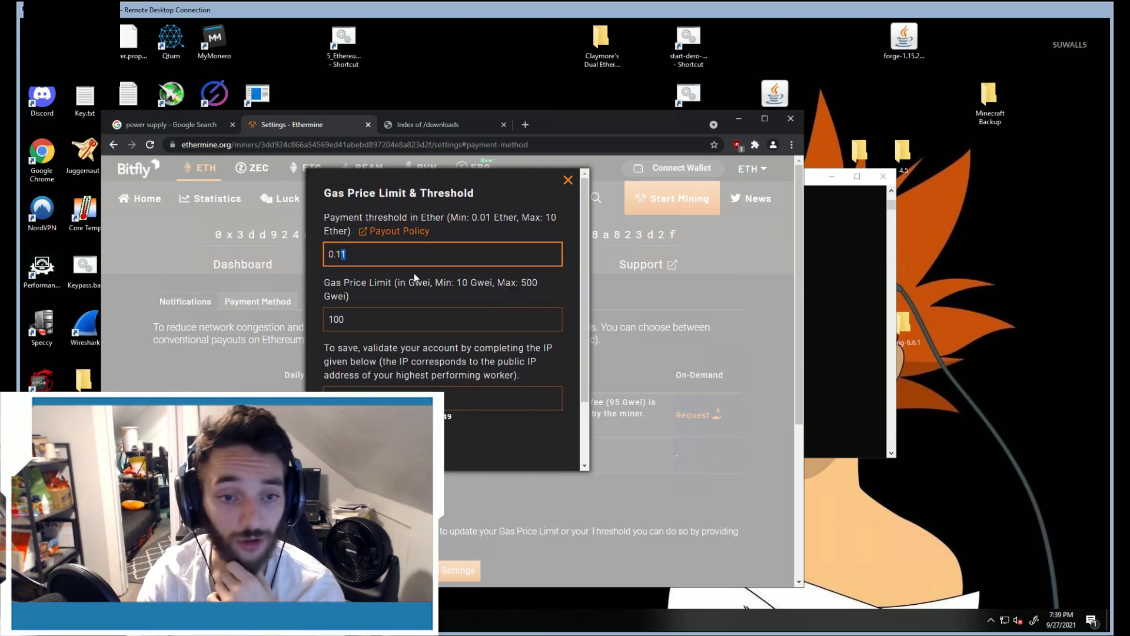
text(0)
drag(509, 217, 462, 217)
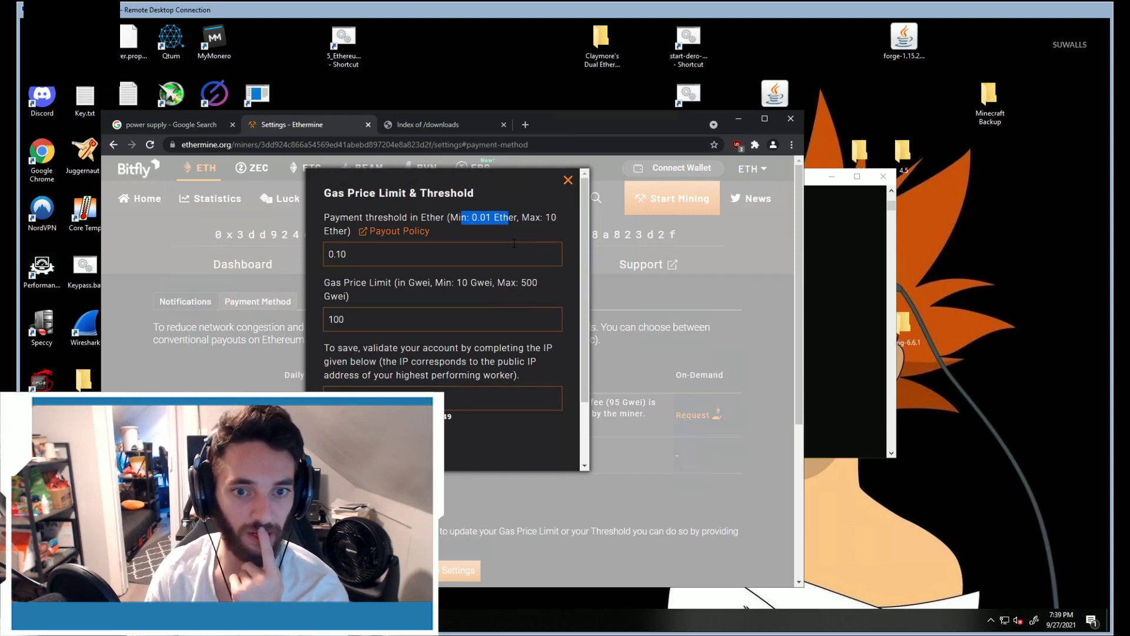
click(475, 222)
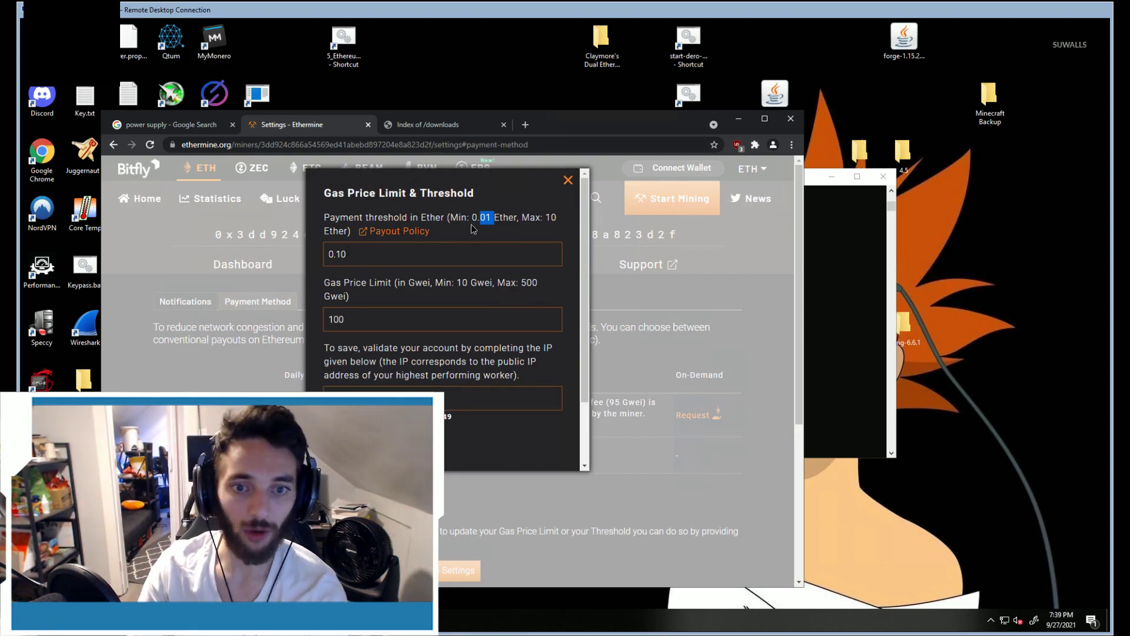
drag(477, 219, 493, 221)
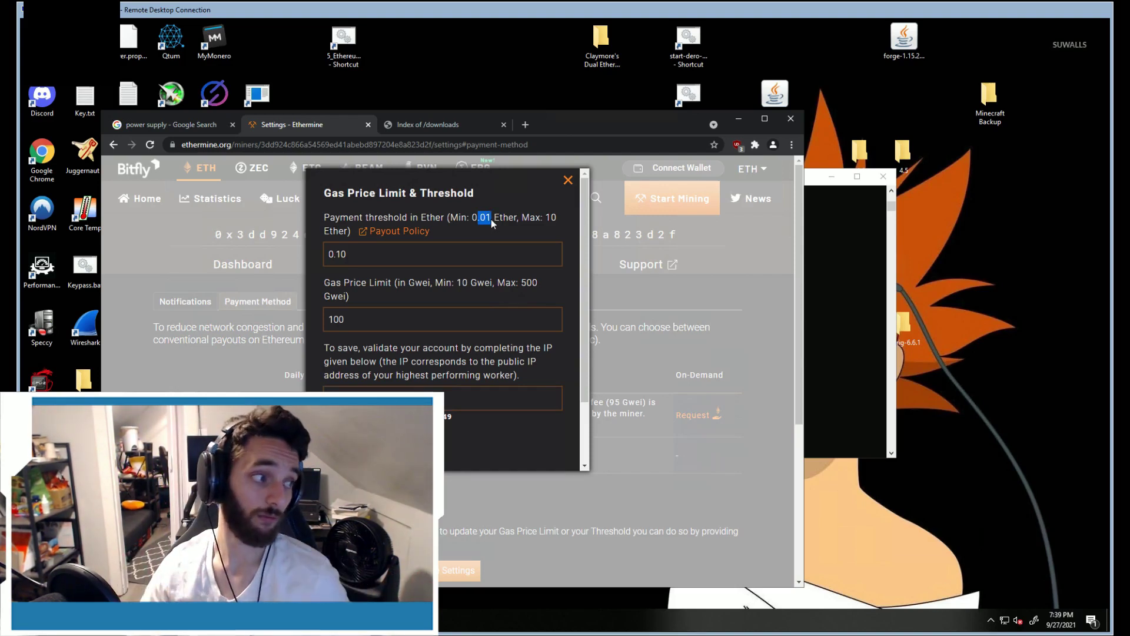
drag(491, 219, 468, 217)
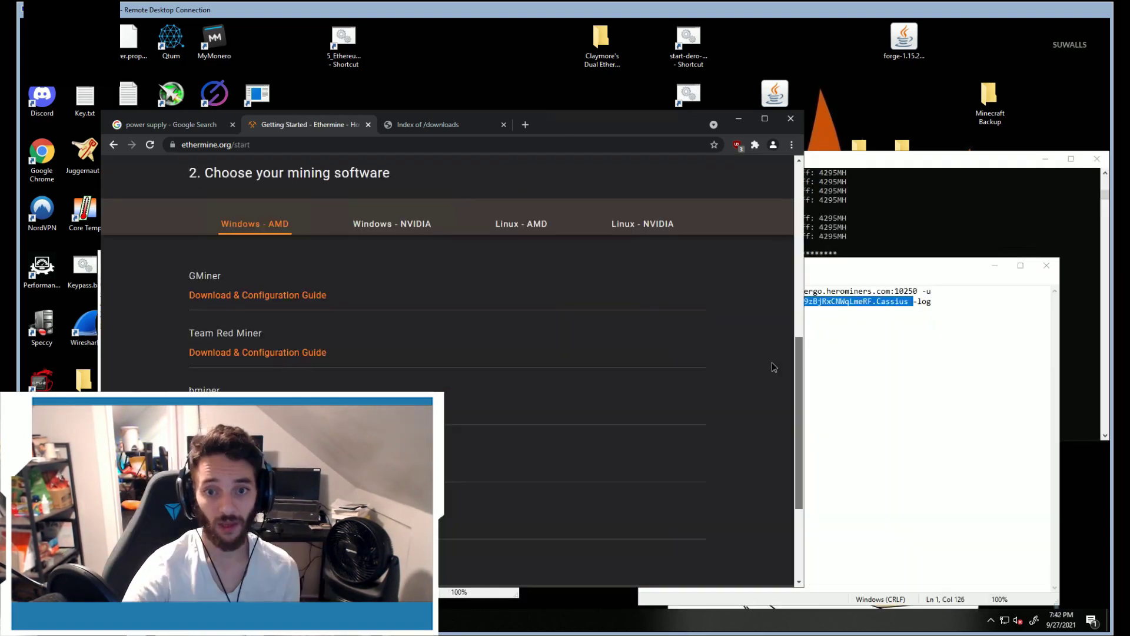
Step: Review Ethermine's mining server details and the Windows - NVIDIA mining software list, and minimise the browser
scroll(786, 206, up, 5)
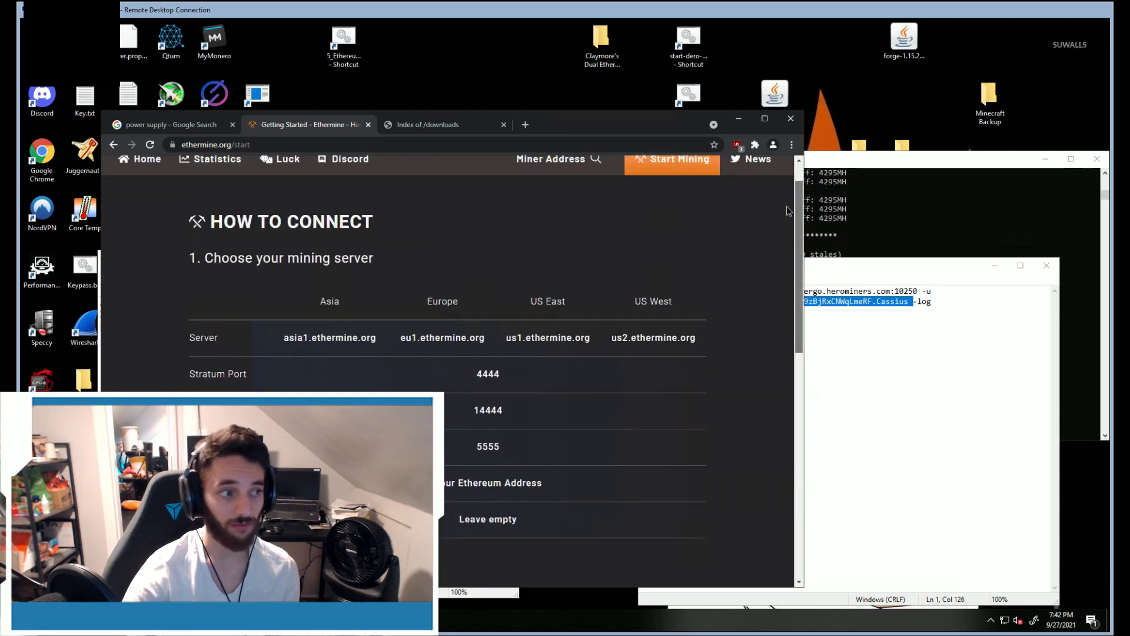
scroll(770, 317, down, 4)
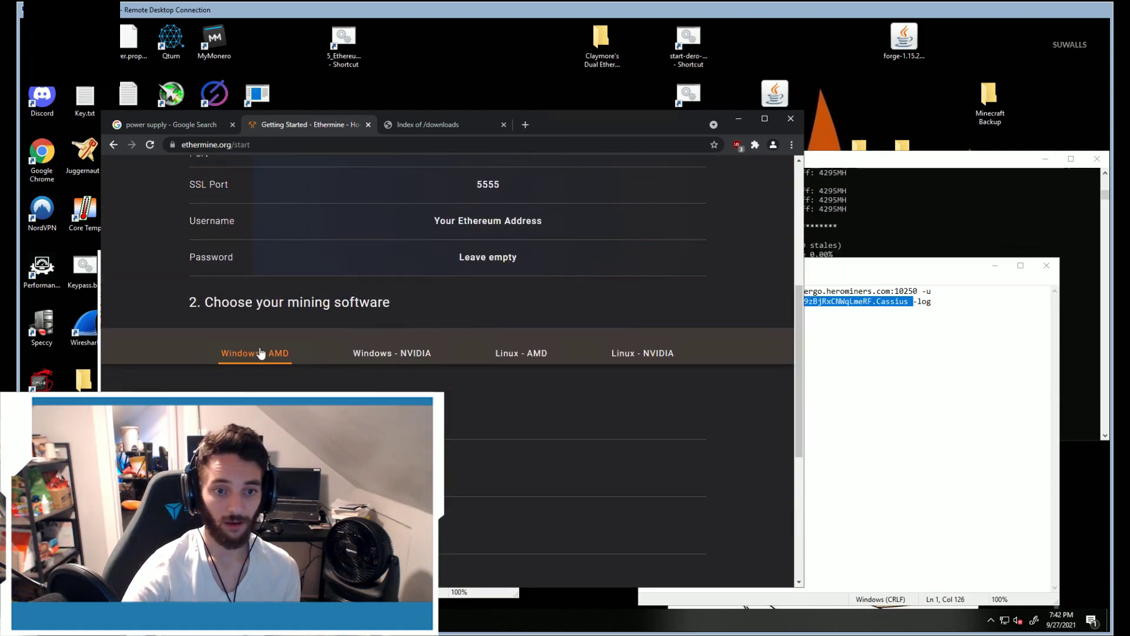
click(386, 360)
scroll(387, 363, down, 4)
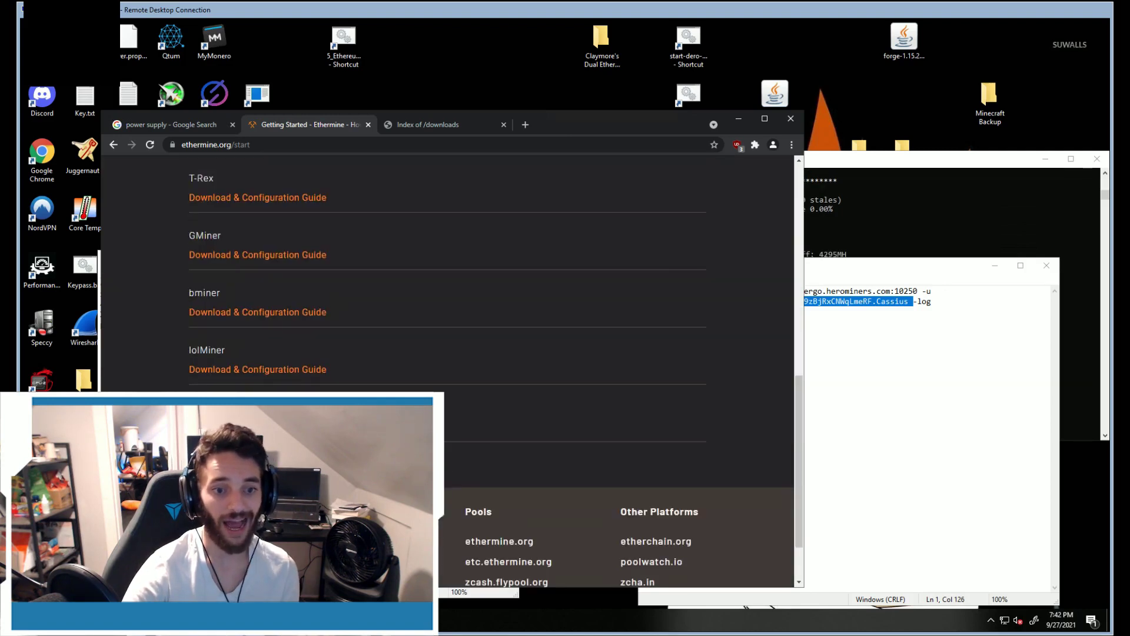
scroll(172, 334, up, 3)
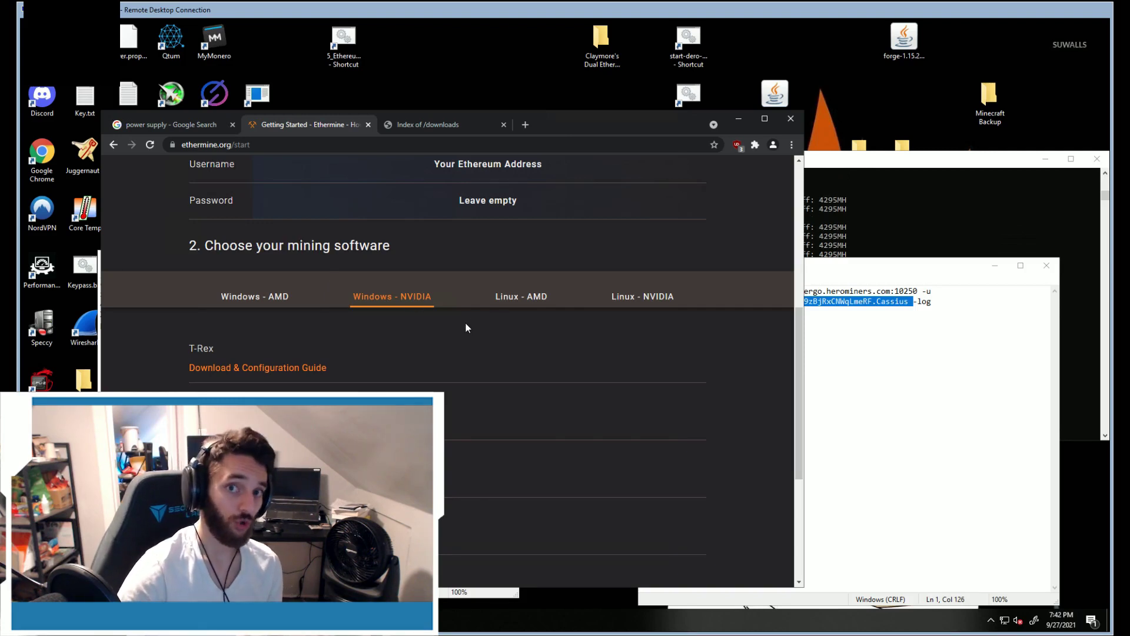
scroll(466, 325, up, 5)
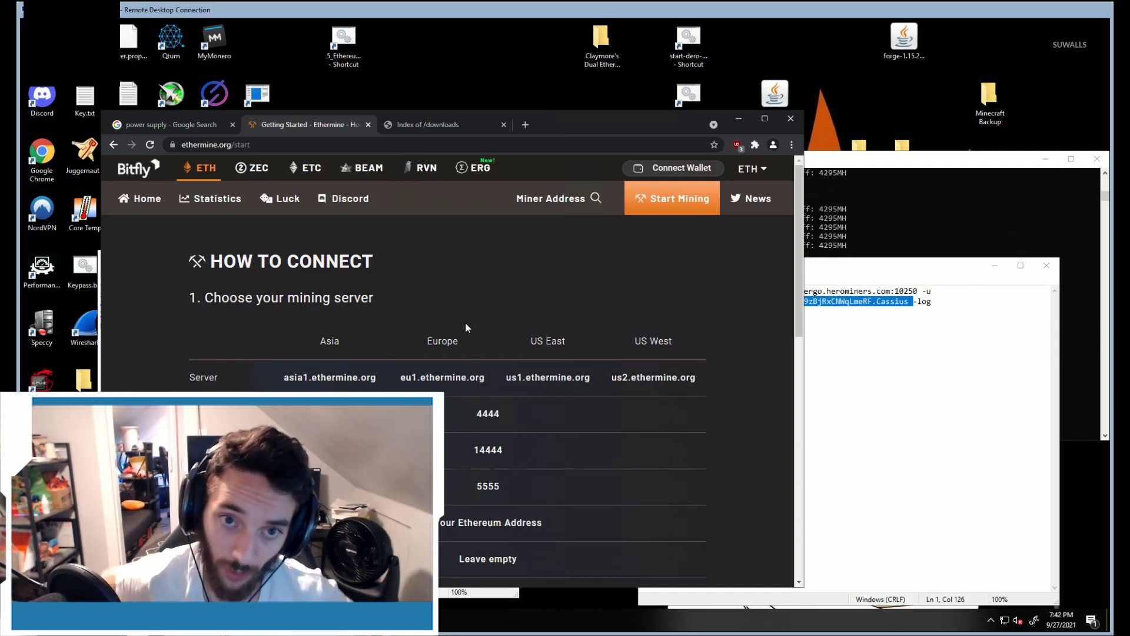
click(738, 118)
Step: Switch to MSI Afterburner, try core and memory clock offsets of +1000 MHz, and close it without applying them
double_click(170, 94)
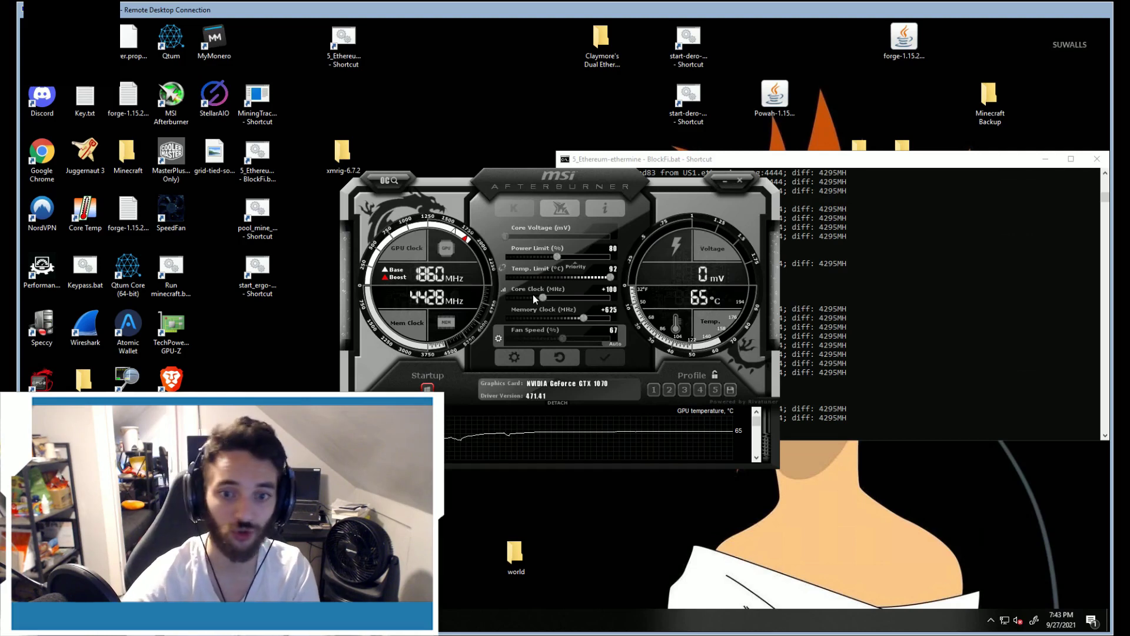
drag(542, 297, 712, 325)
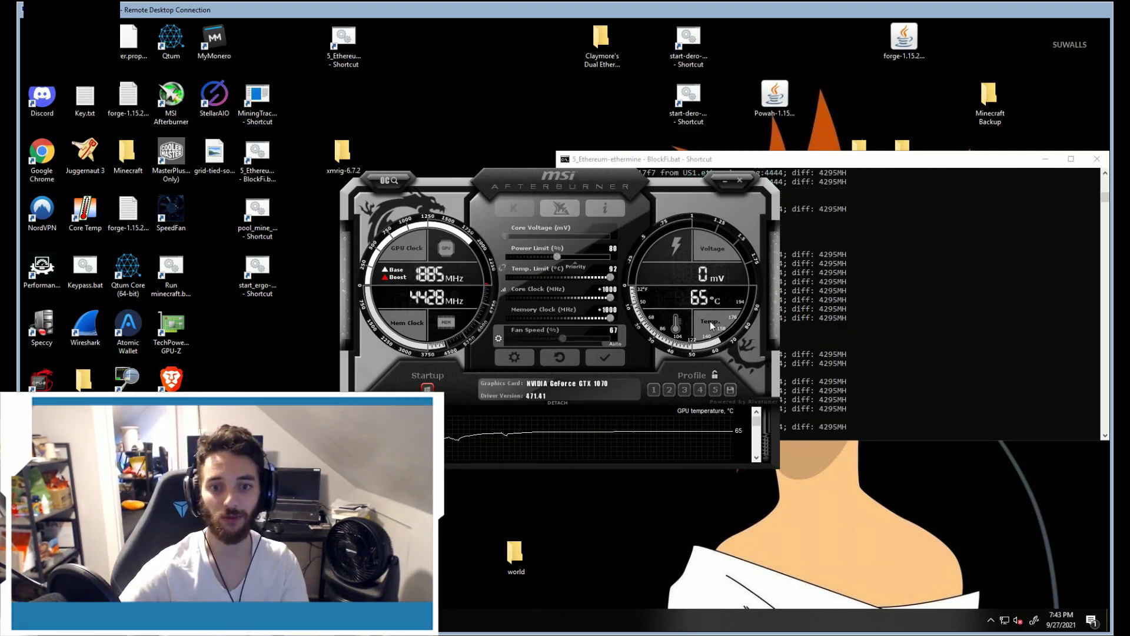
click(740, 180)
Step: Reopen MSI Afterburner, examine the user-defined fan speed curve in its properties, and close the properties
click(176, 94)
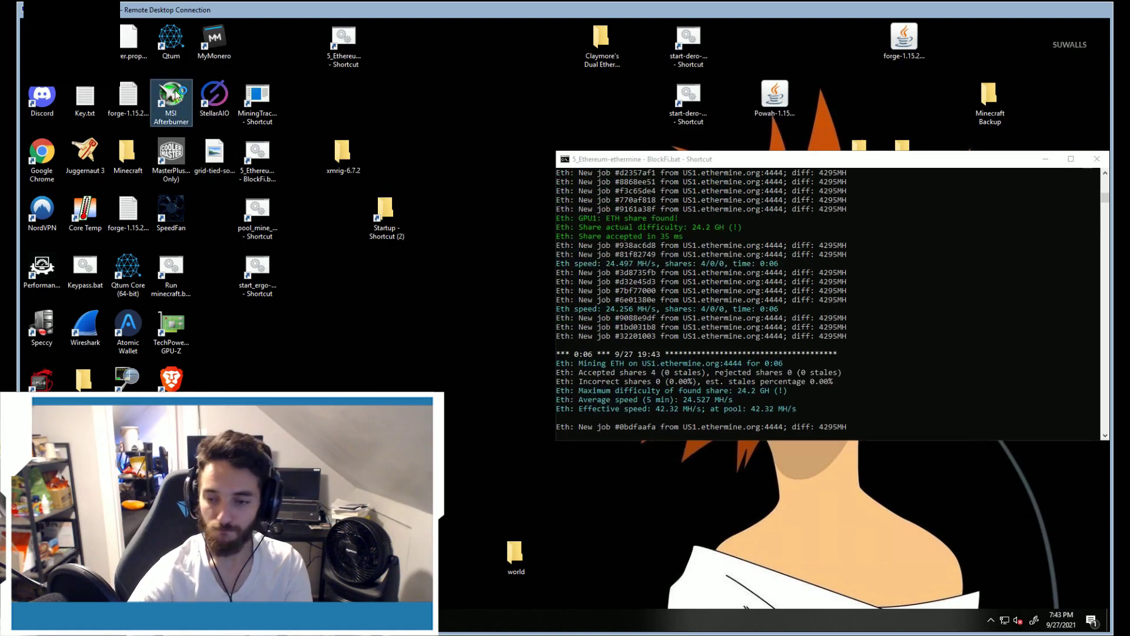
double_click(176, 94)
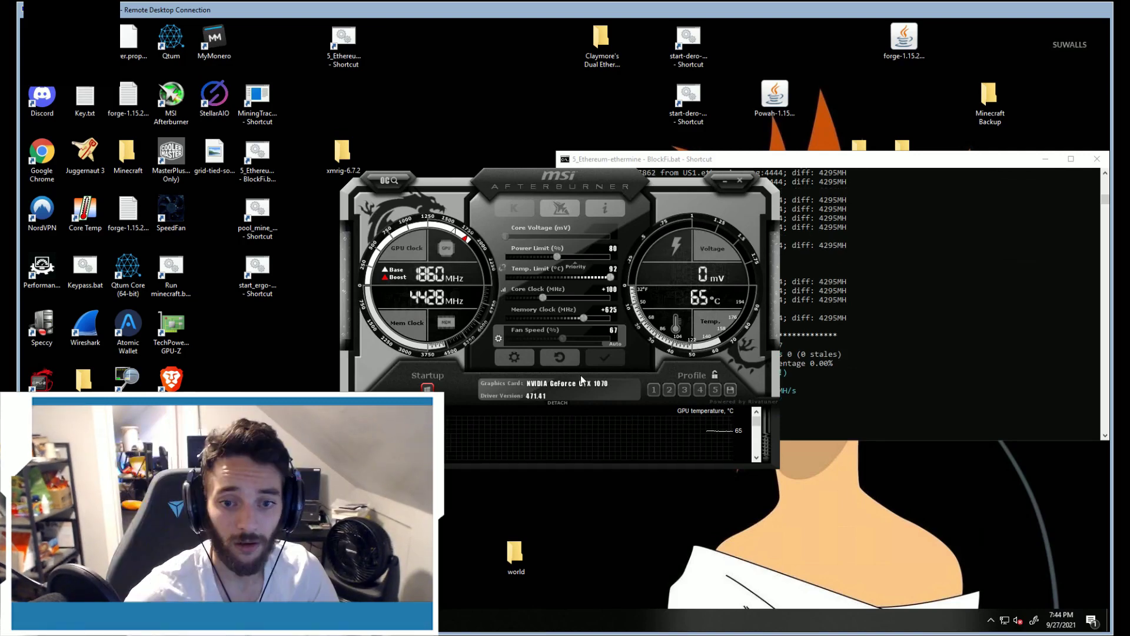
click(522, 358)
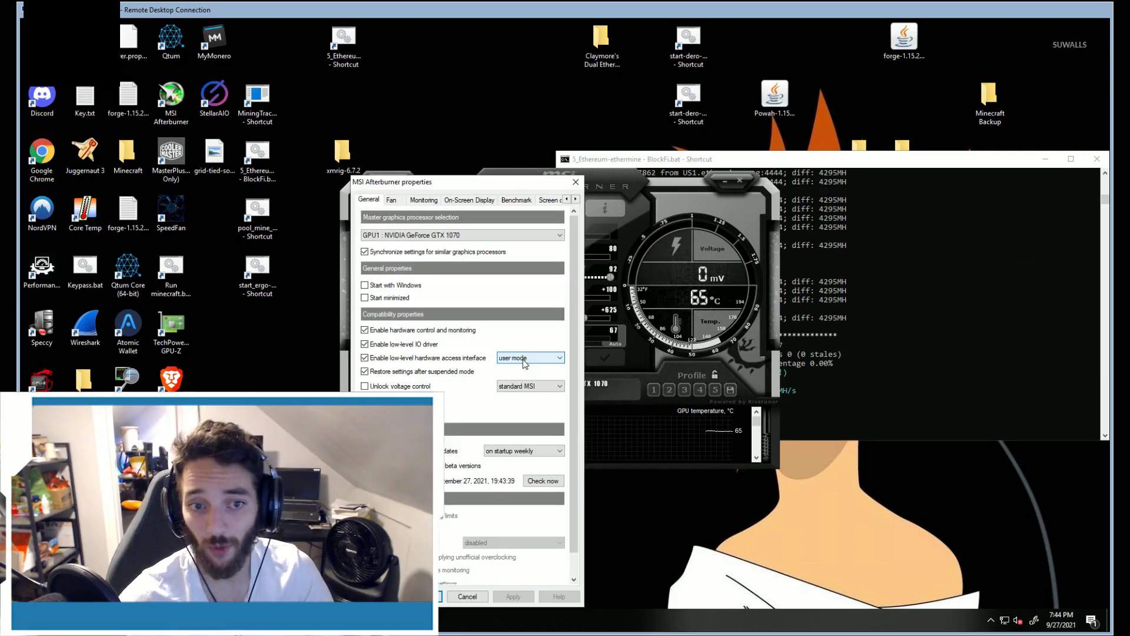
click(391, 200)
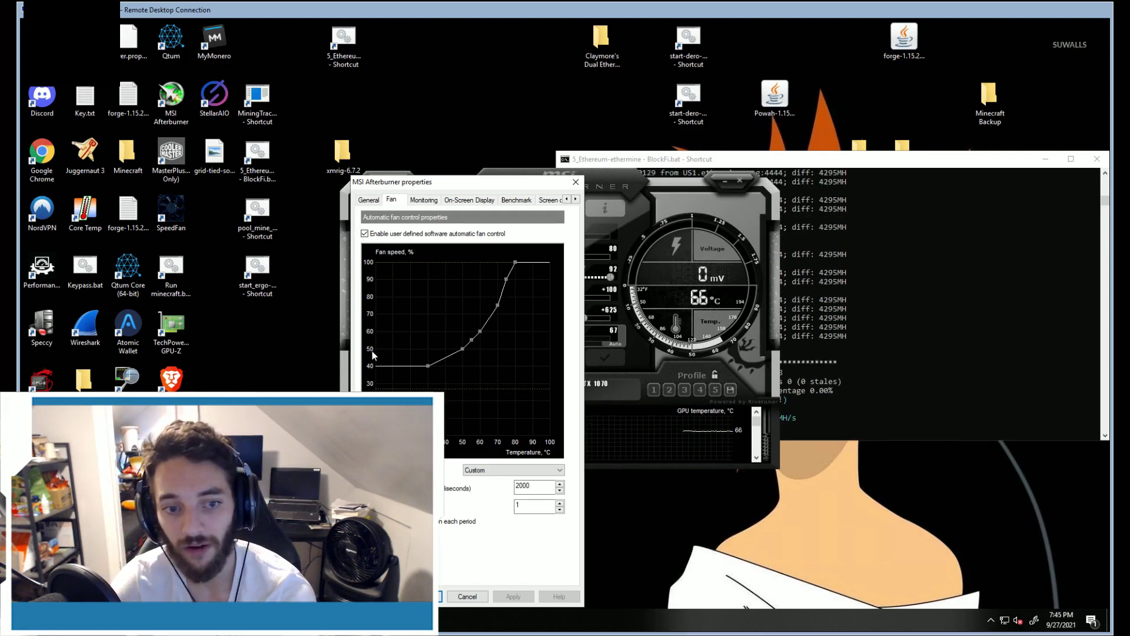
mouse_move(372, 352)
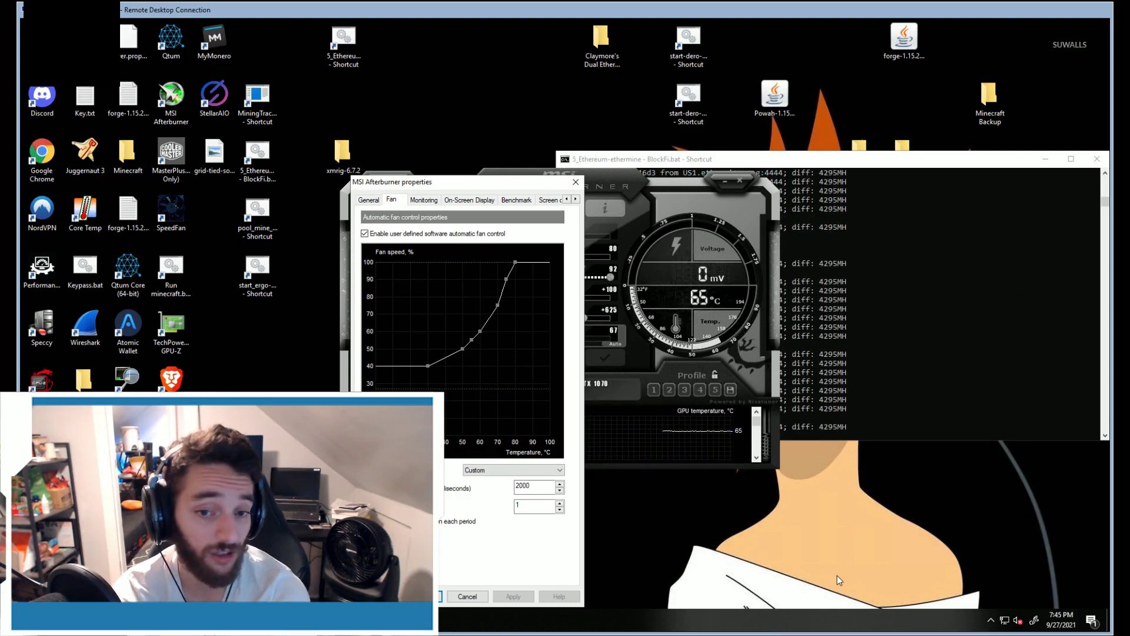
click(576, 182)
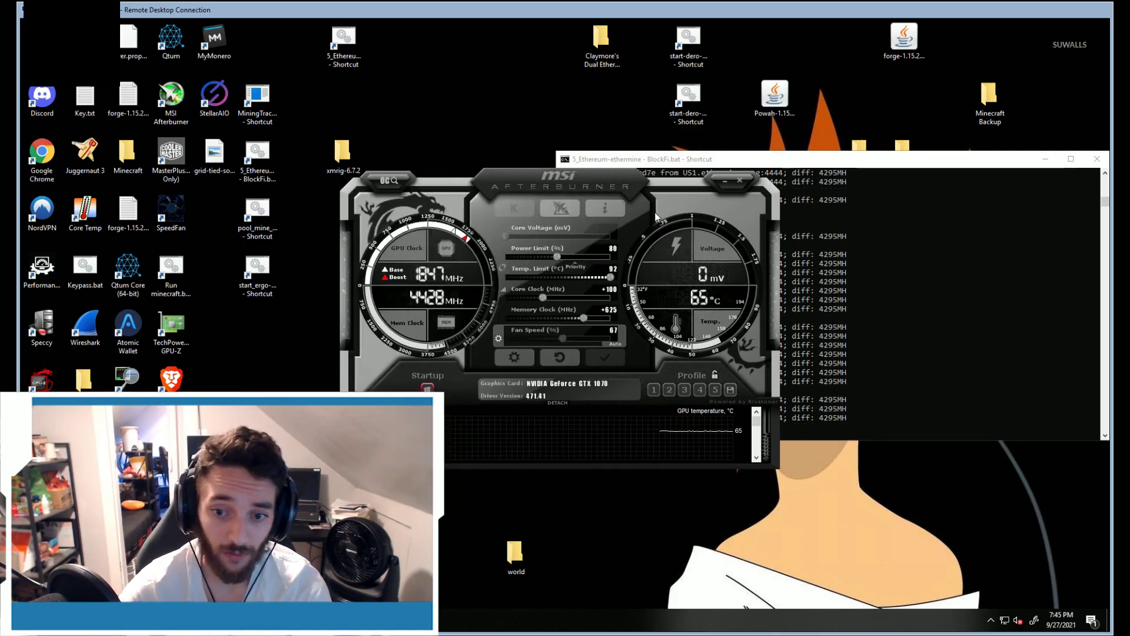